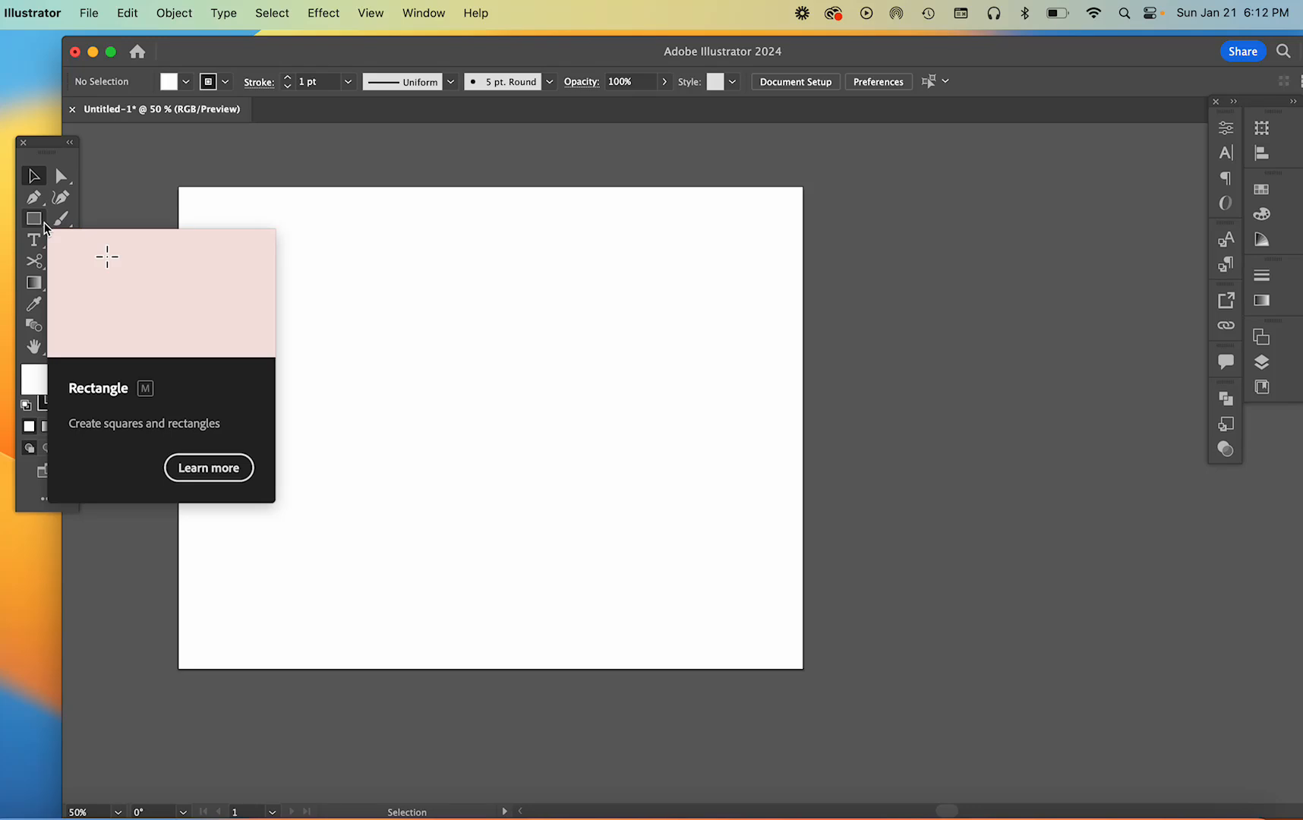
Draw a large rectangle in the middle of the artboard with the Rectangle tool
click(44, 223)
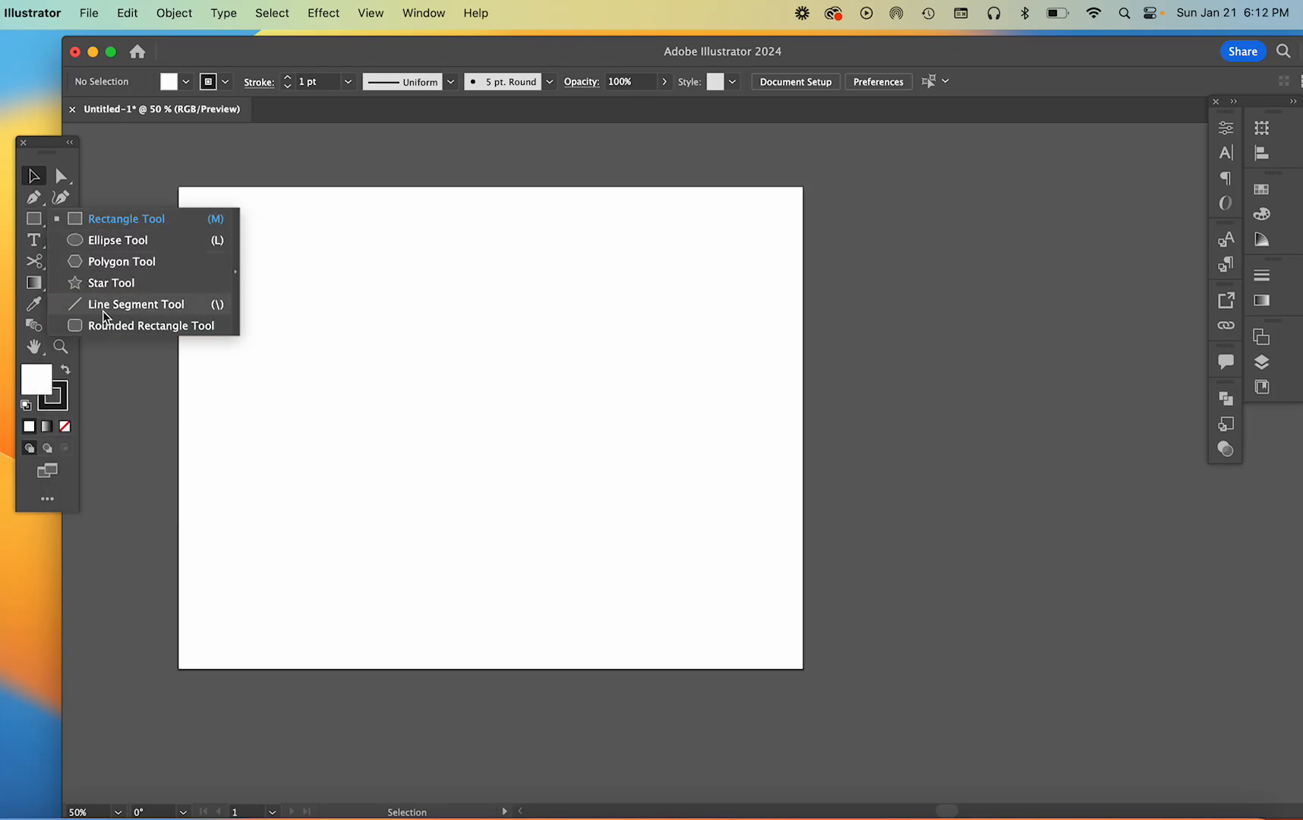
click(102, 224)
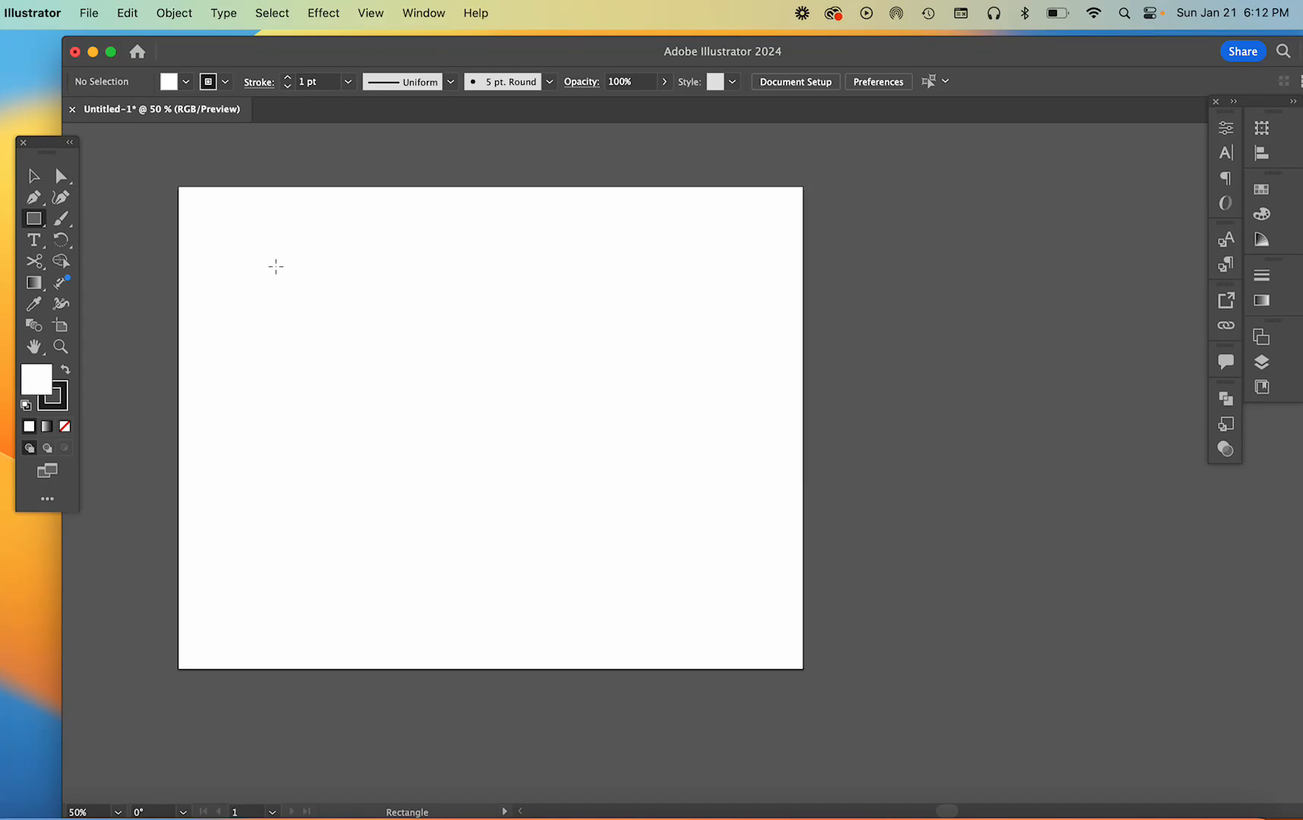
mouse_move(275, 265)
mouse_down()
mouse_move(535, 430)
mouse_move(659, 577)
mouse_up()
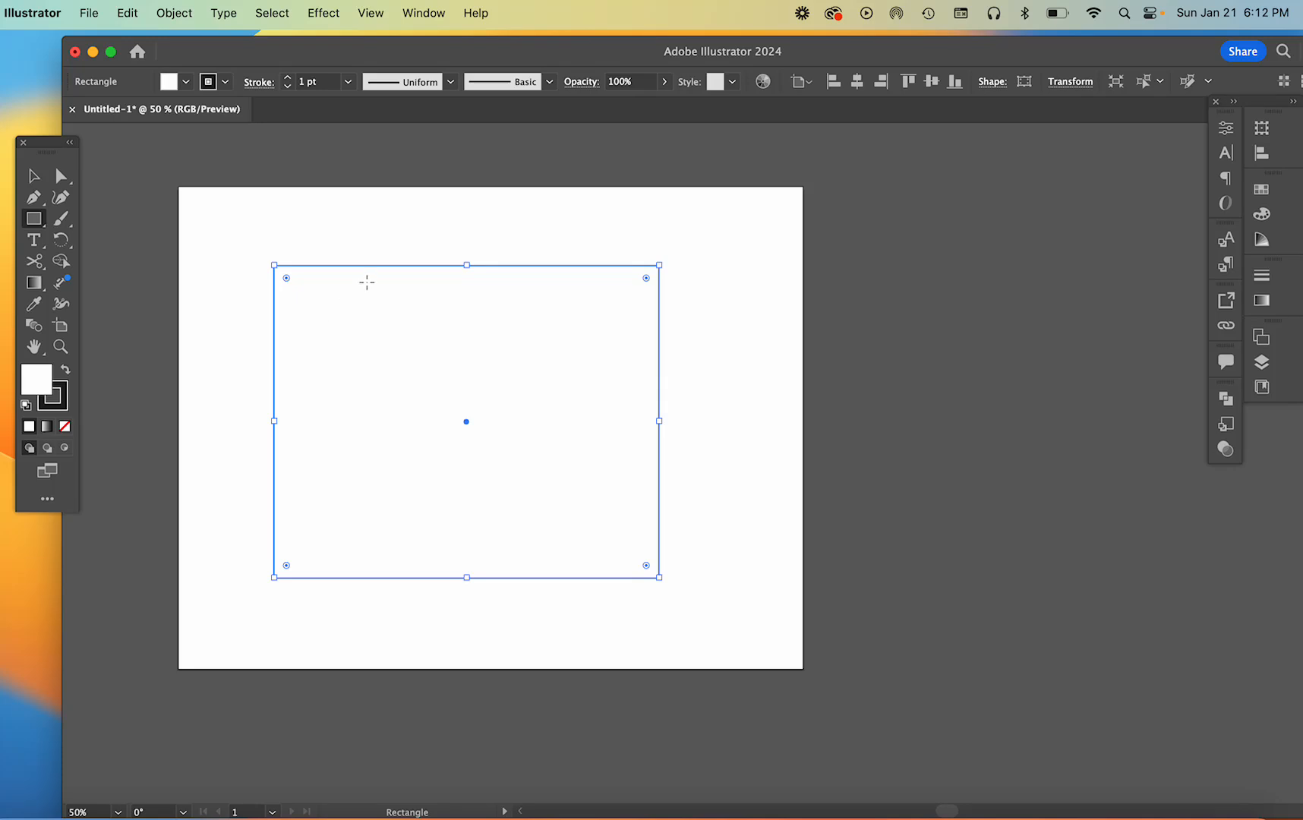
Give the rectangle a magenta fill and a dark blue stroke
click(185, 83)
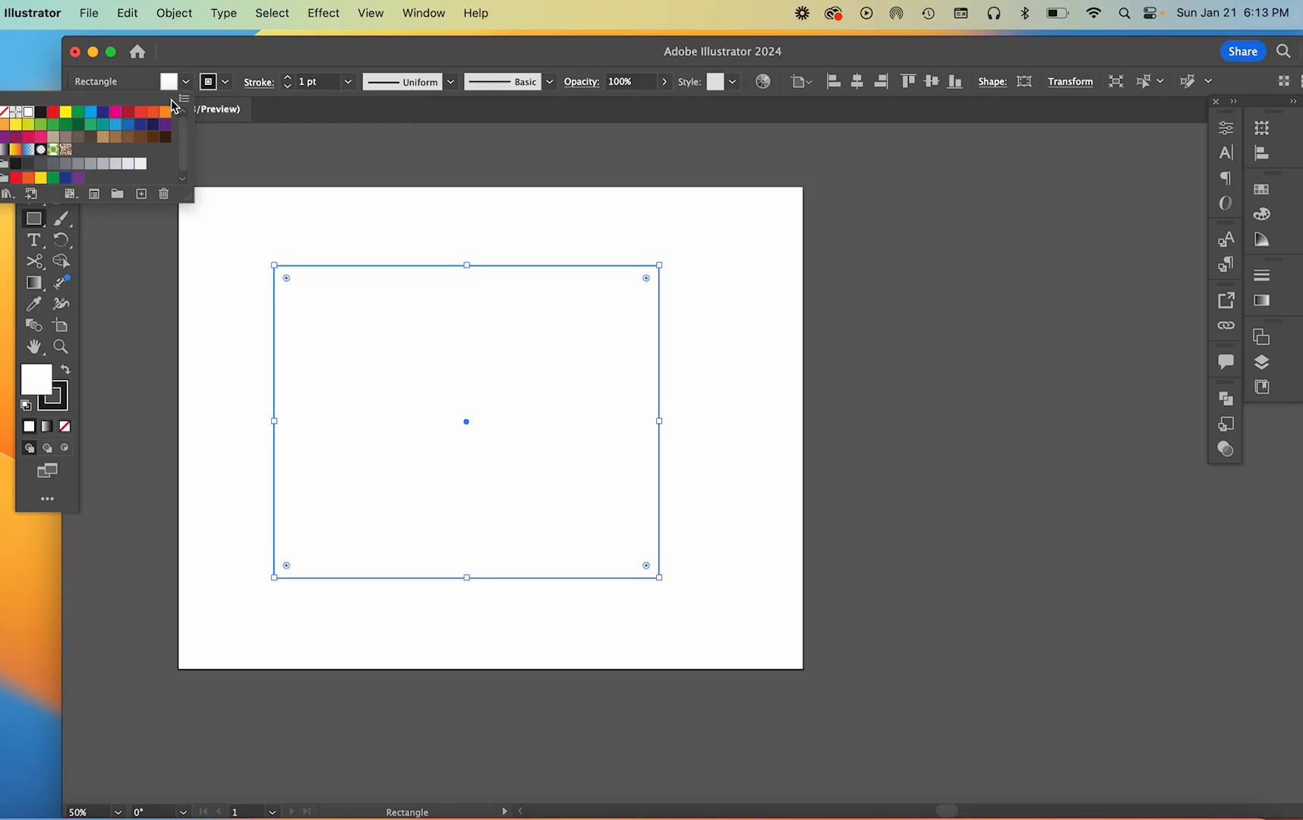
click(115, 114)
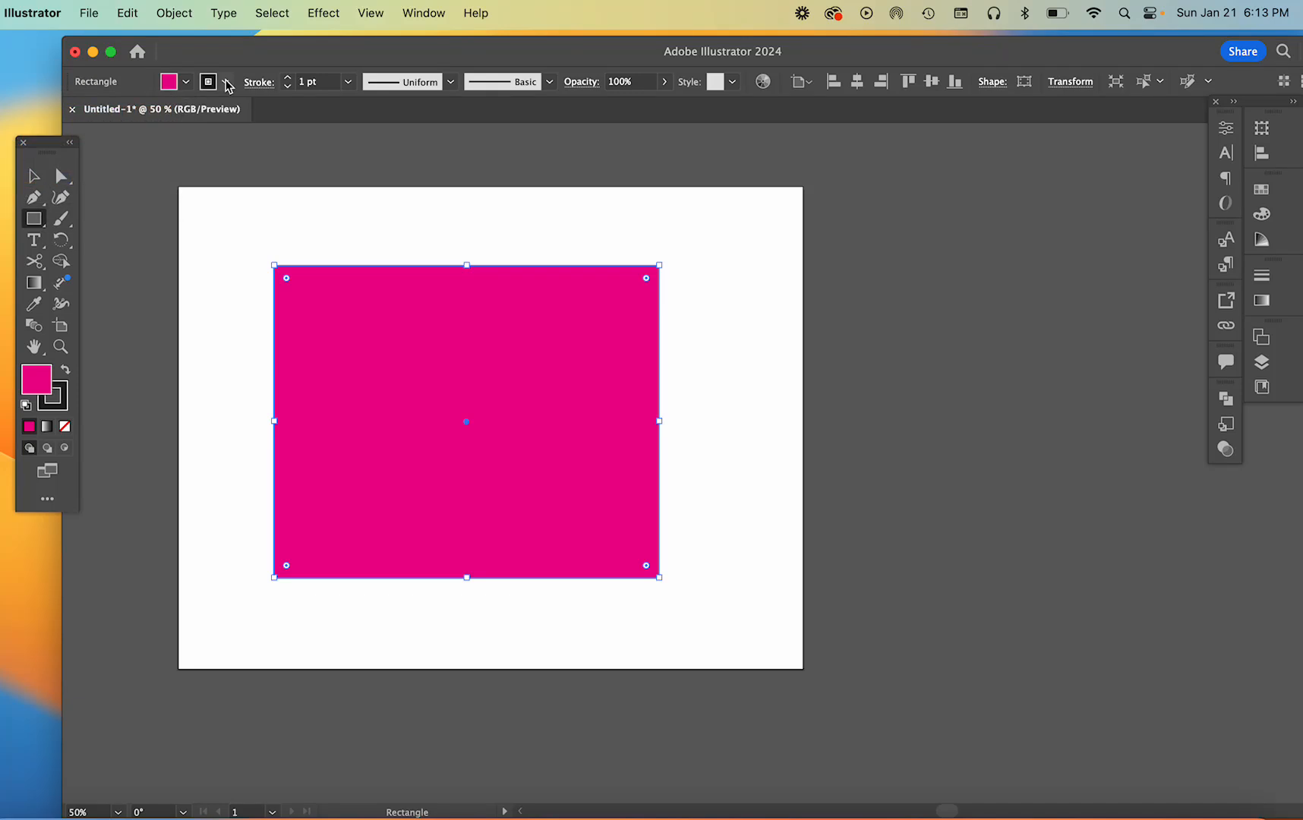
click(227, 82)
click(181, 127)
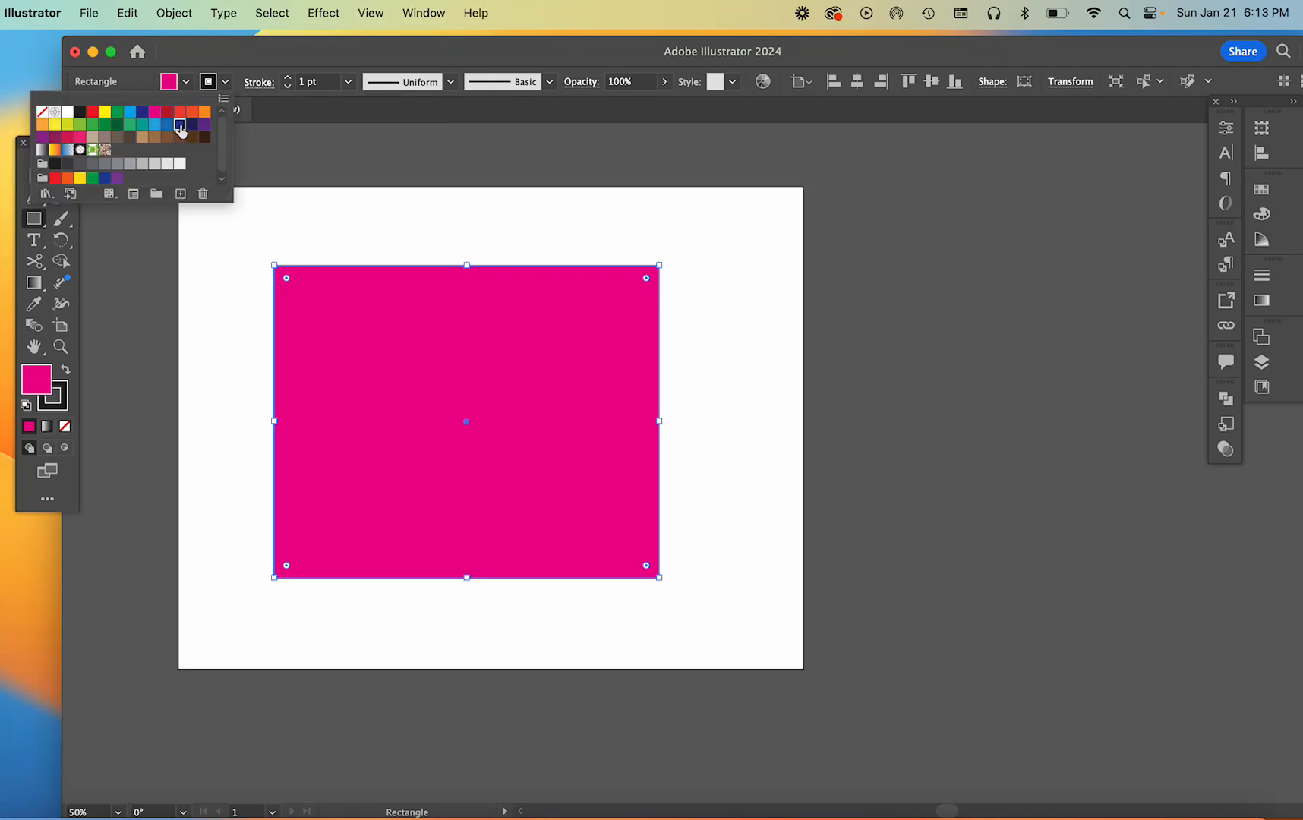
Increase the rectangle's stroke weight to 15 pt
click(289, 79)
click(289, 79)
click(288, 79)
click(289, 79)
click(289, 79)
click(288, 79)
click(289, 79)
click(289, 79)
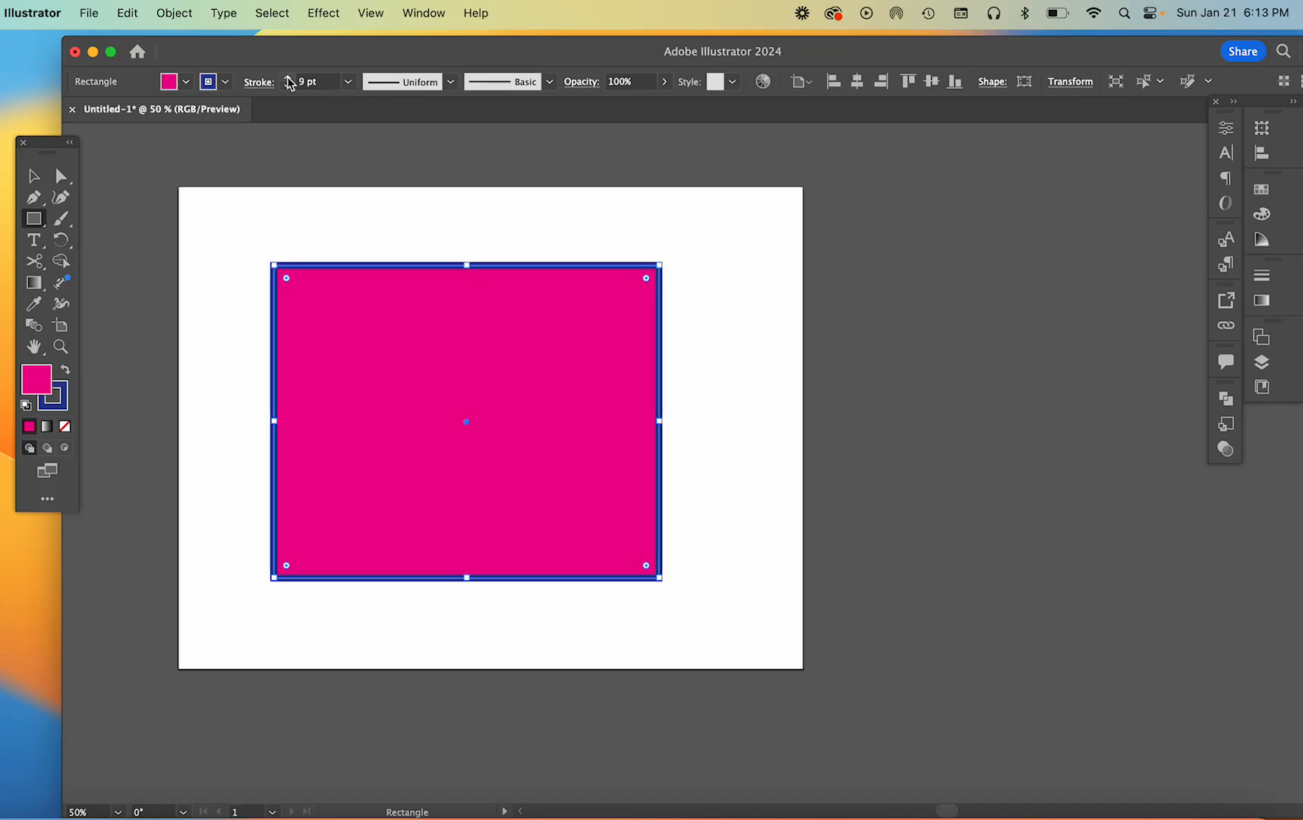
click(289, 85)
click(290, 85)
click(290, 86)
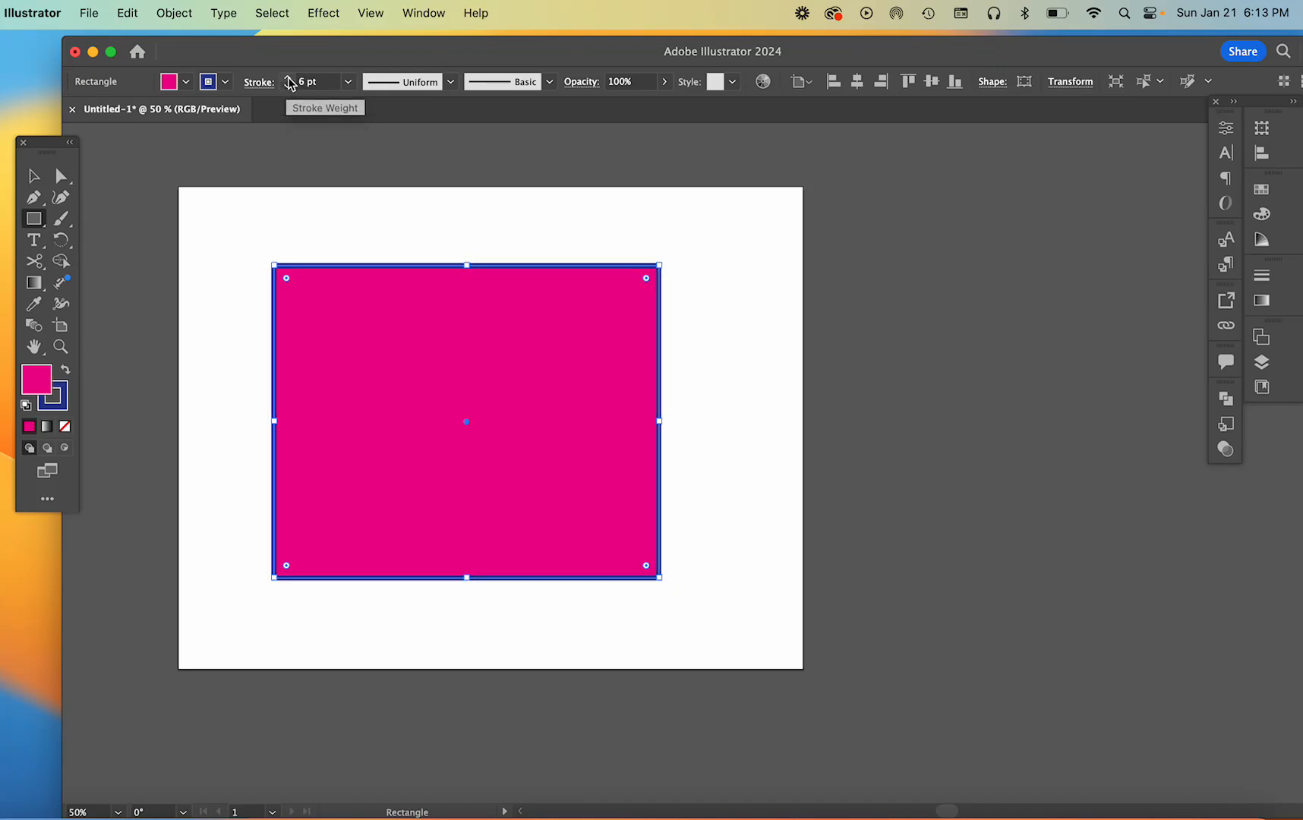
click(289, 78)
click(289, 79)
click(290, 87)
scroll(290, 88, up, 8)
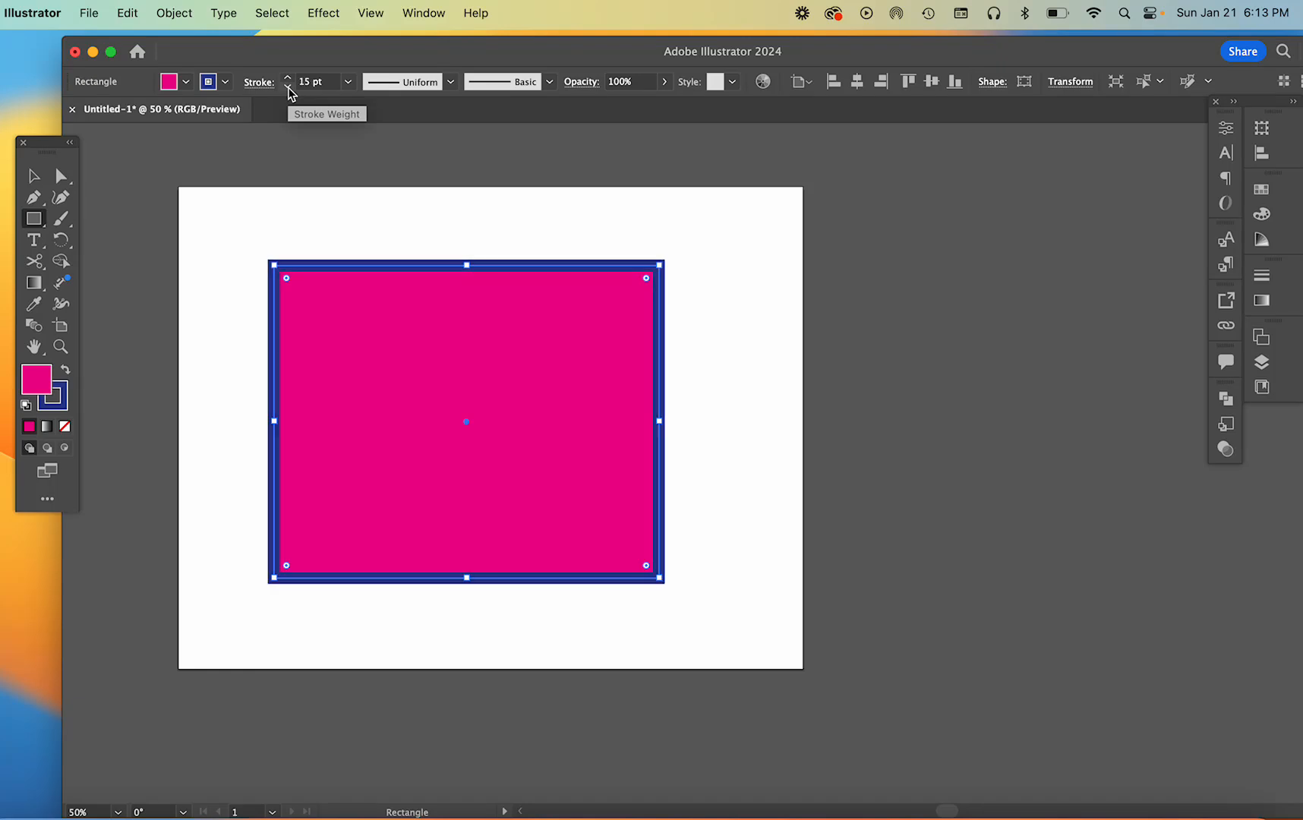
Move the rectangle partly past the artboard's left edge and back to the artboard's middle
key(v)
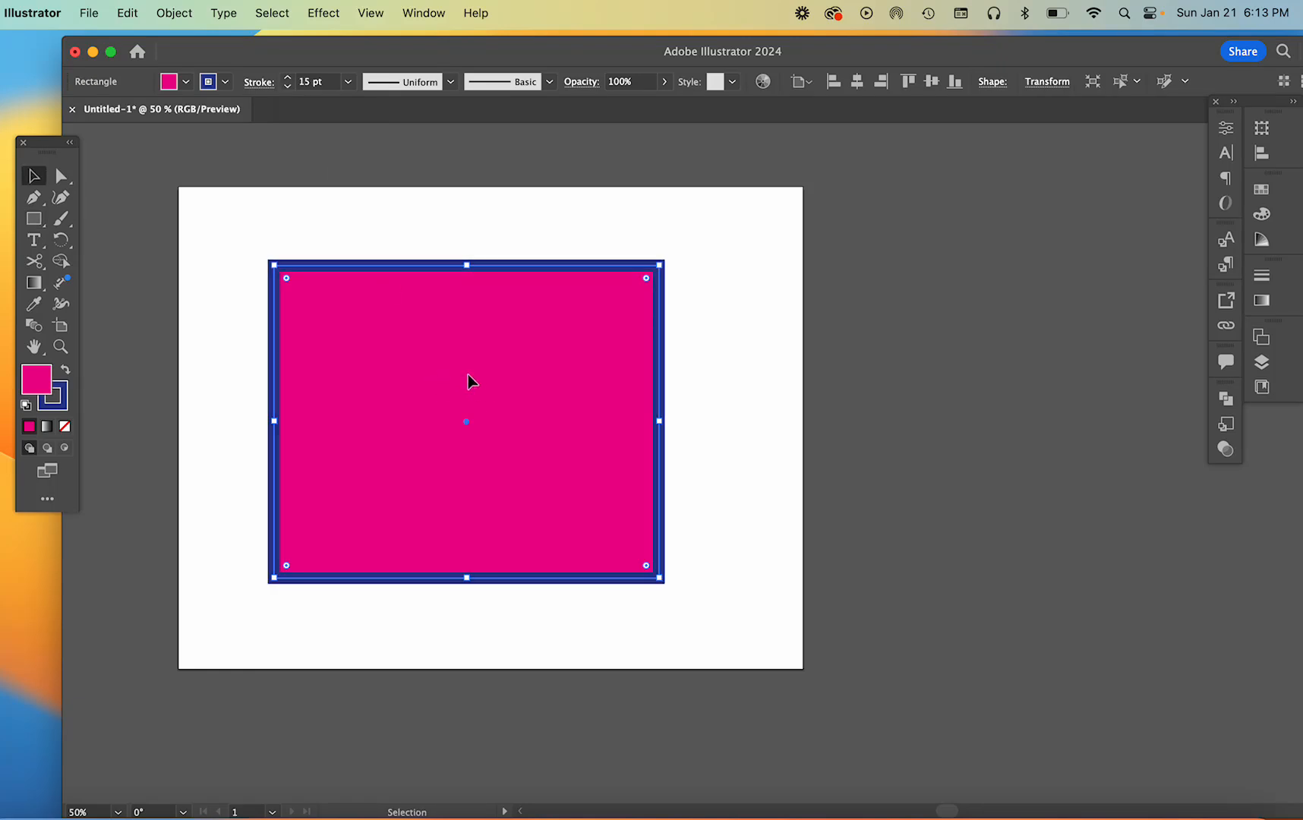
drag(468, 374, 274, 389)
drag(487, 270, 648, 271)
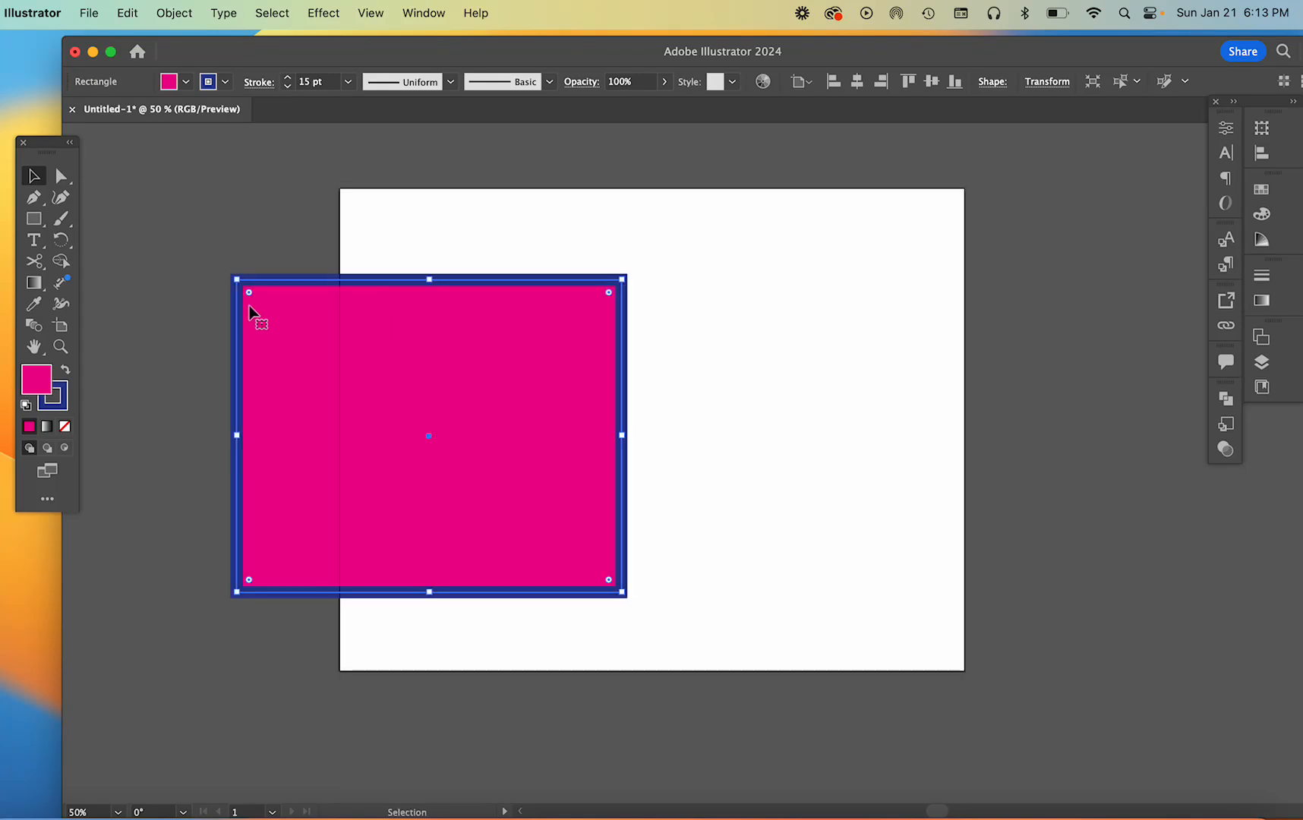
drag(279, 323, 463, 322)
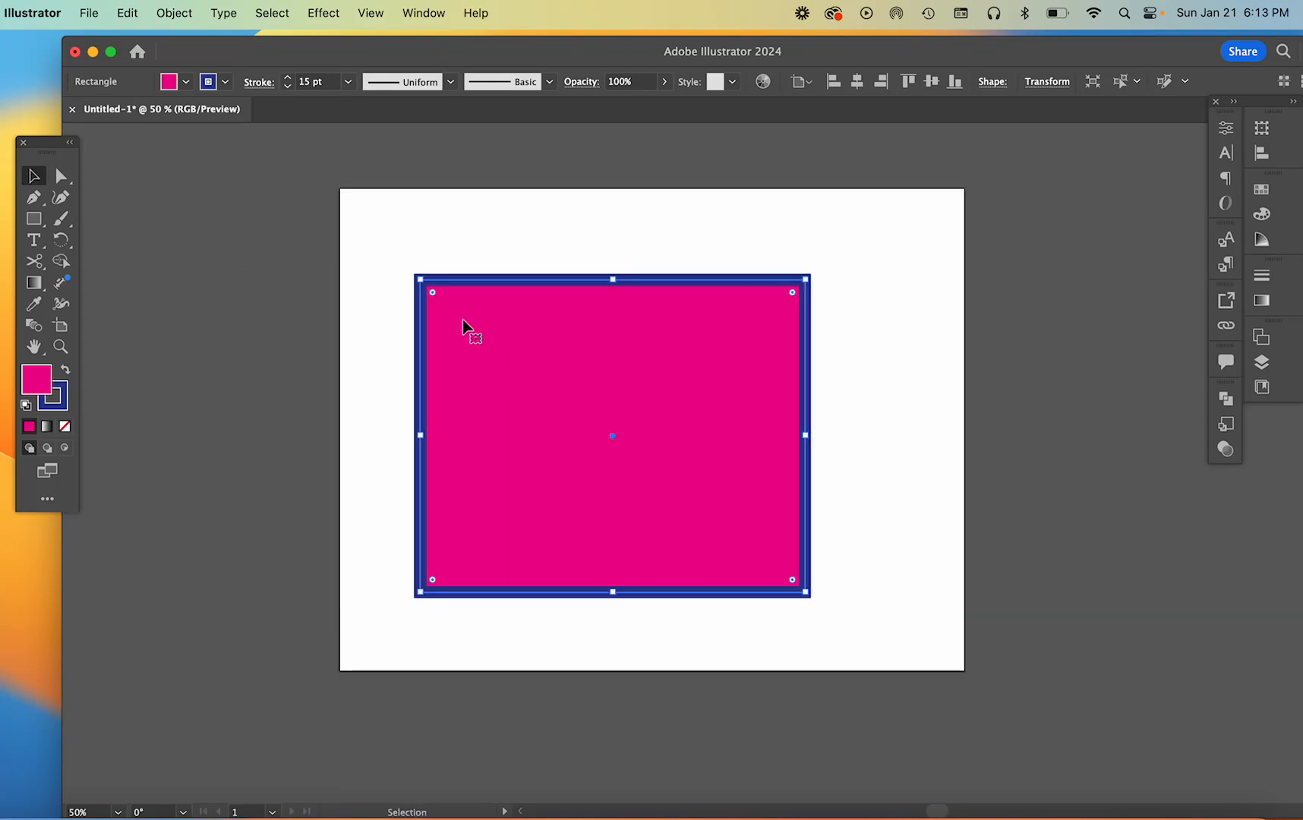
Swap the rectangle's fill and stroke colours repeatedly, finishing with the magenta fill and dark blue stroke
click(66, 372)
click(66, 372)
click(66, 372)
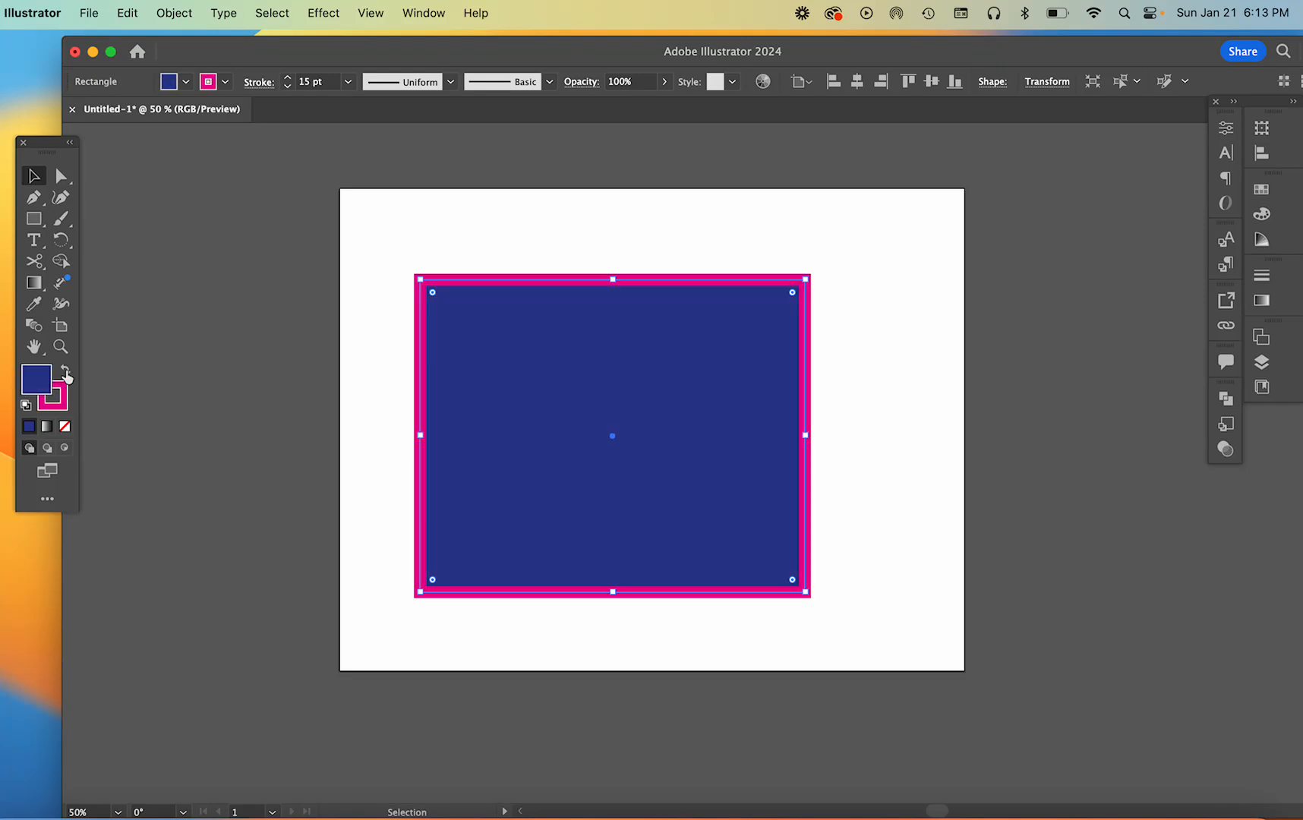
click(67, 372)
click(66, 372)
click(66, 372)
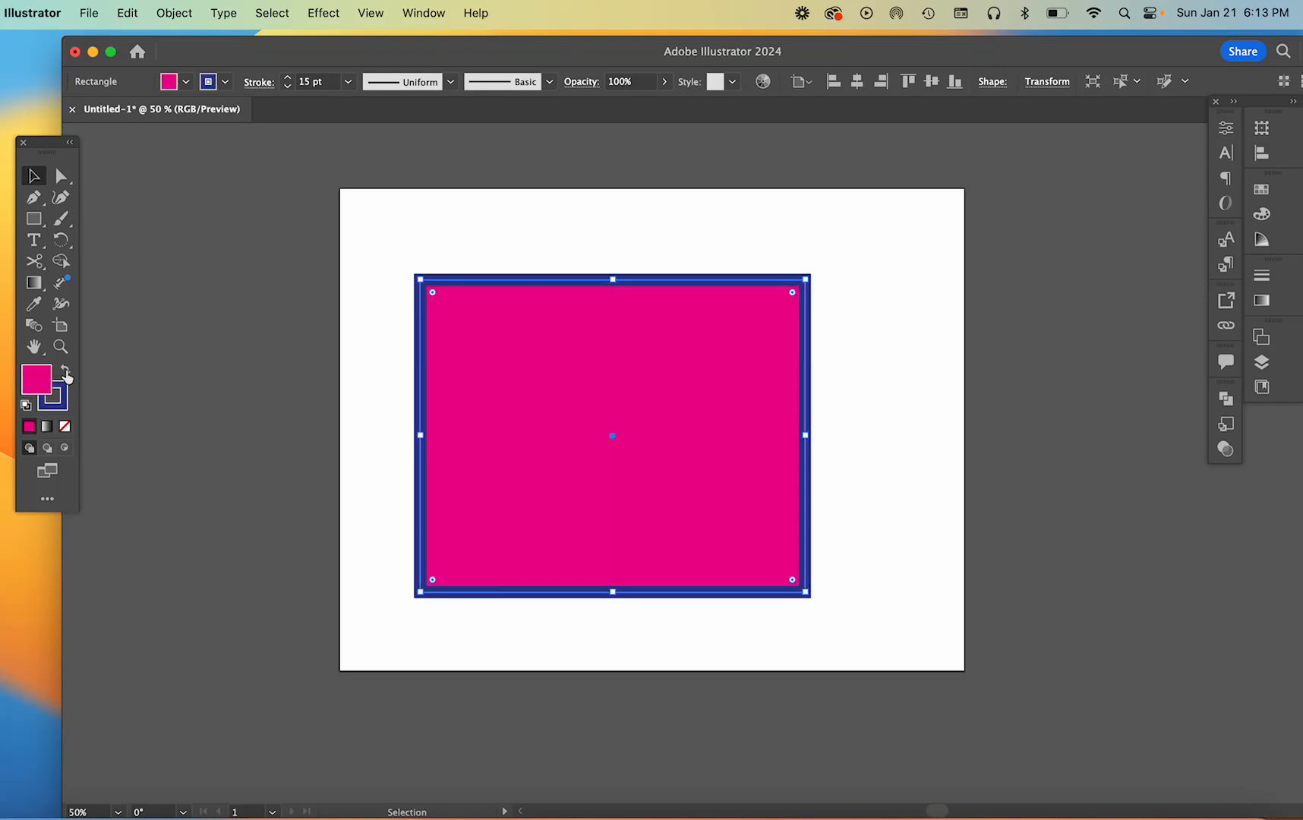
click(67, 375)
click(66, 375)
click(67, 375)
click(67, 374)
click(67, 374)
click(67, 374)
Reset the rectangle to the default fill and stroke and undo that reset
key(x)
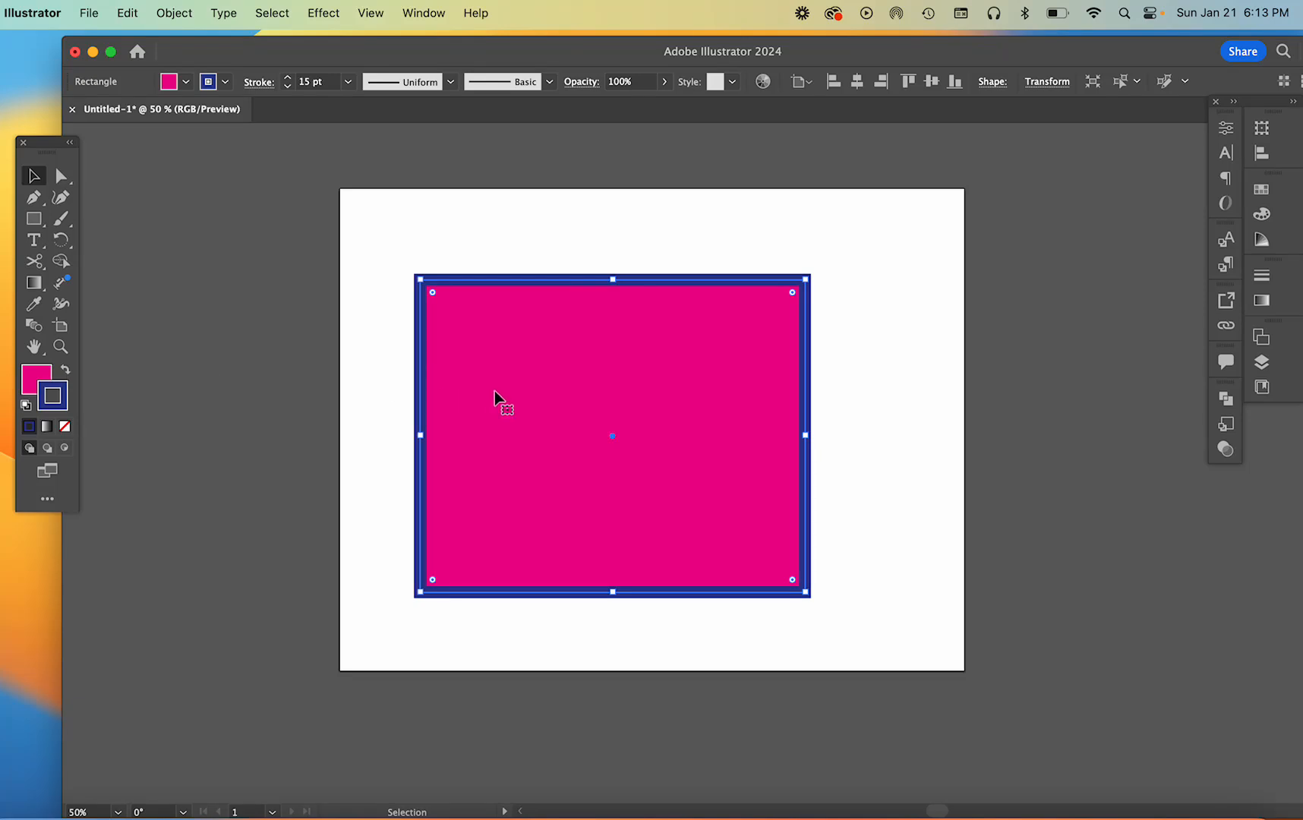
click(25, 408)
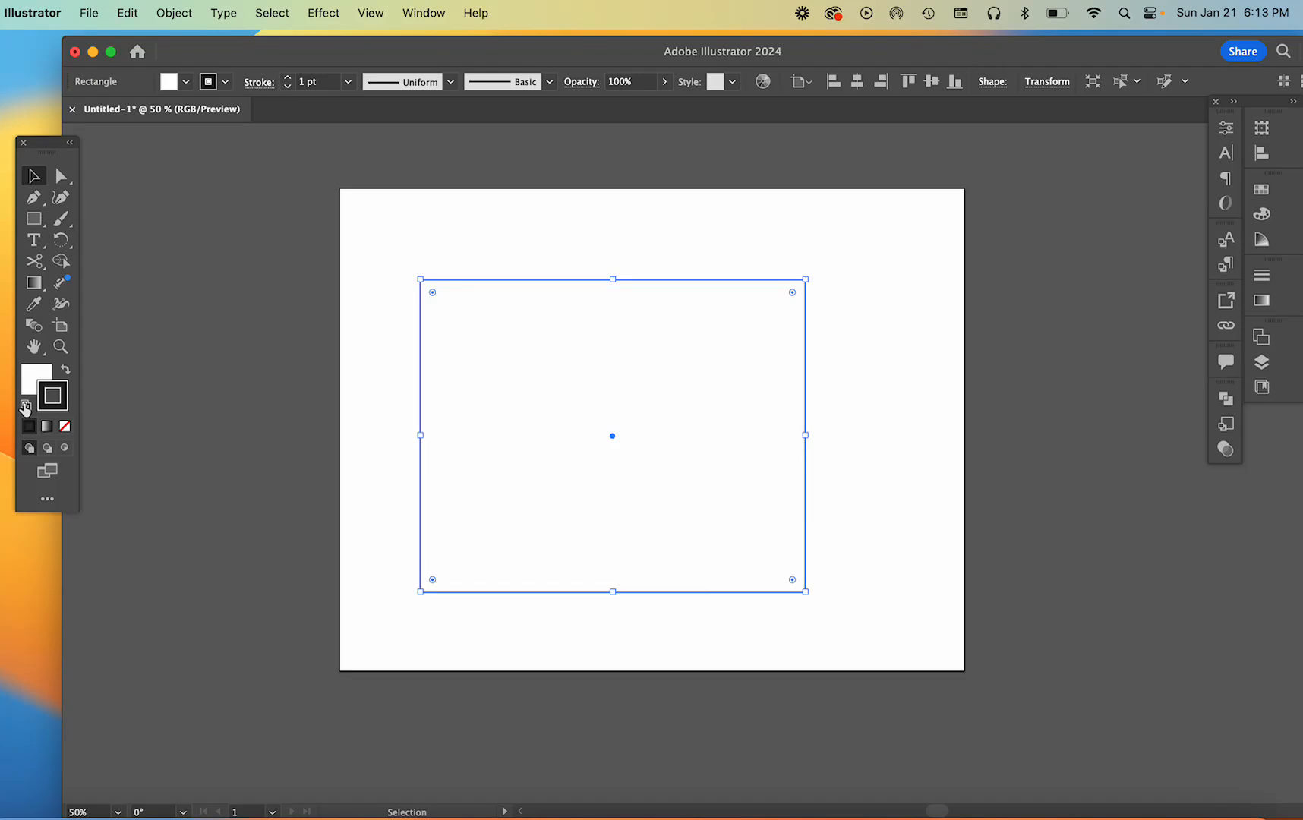
key(super+z)
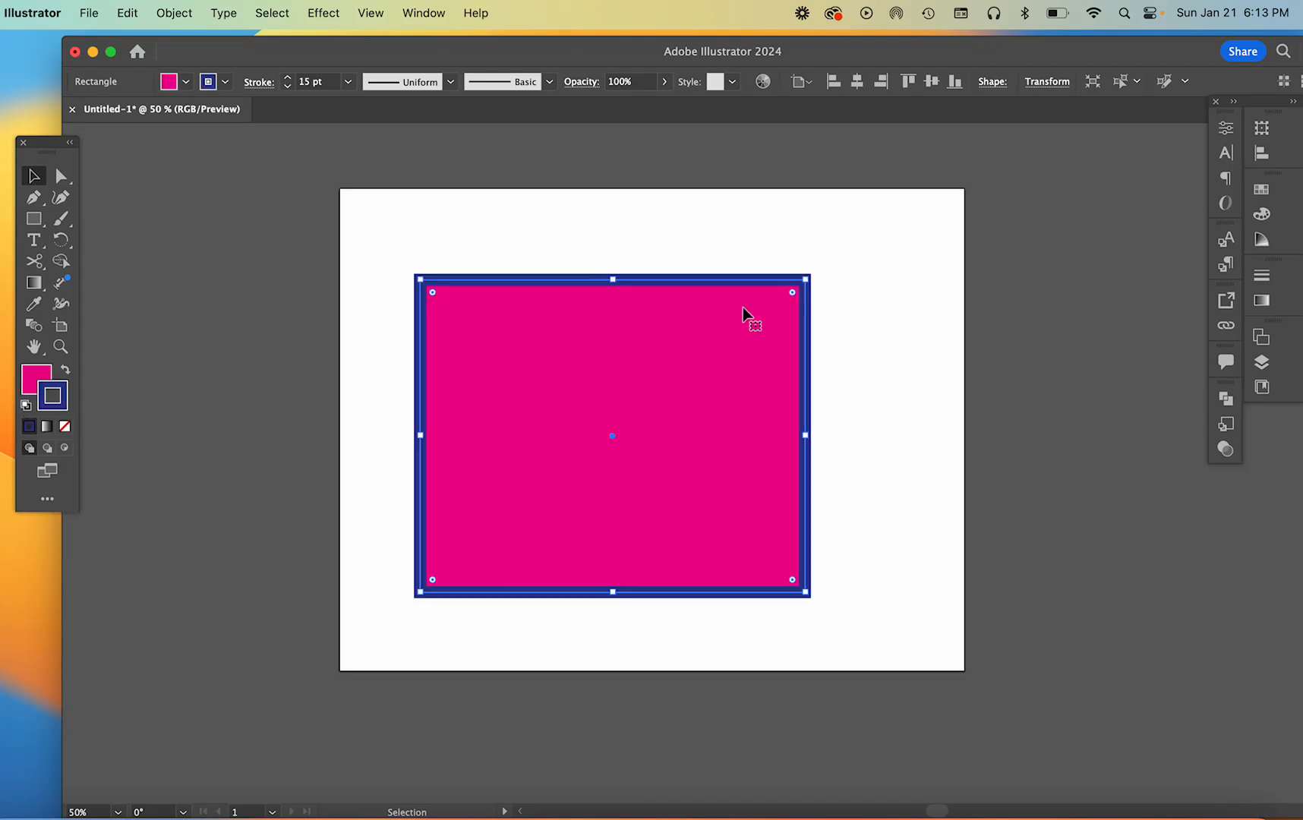
Move the rectangle partly off the artboard's left side and draw a square of about 3.42 in to its right
drag(711, 351, 521, 366)
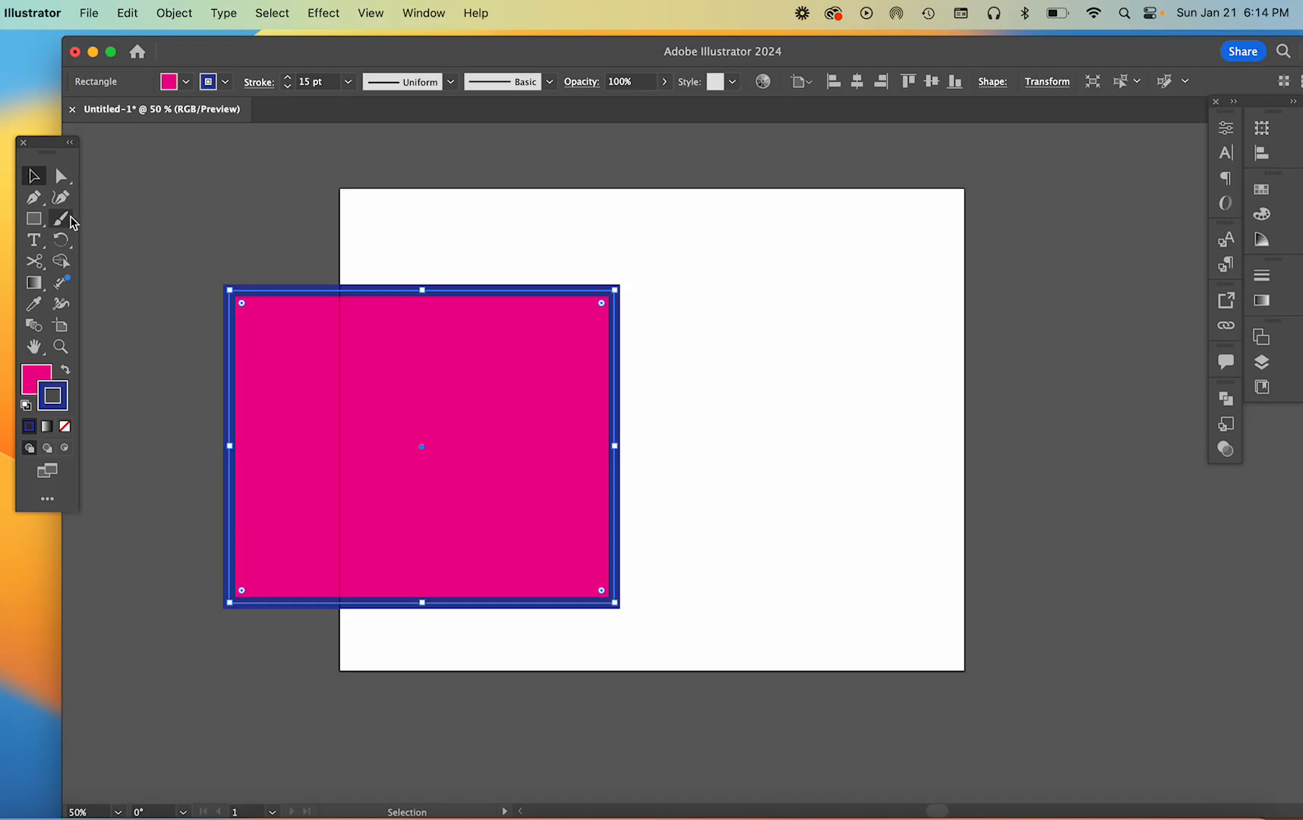
click(33, 221)
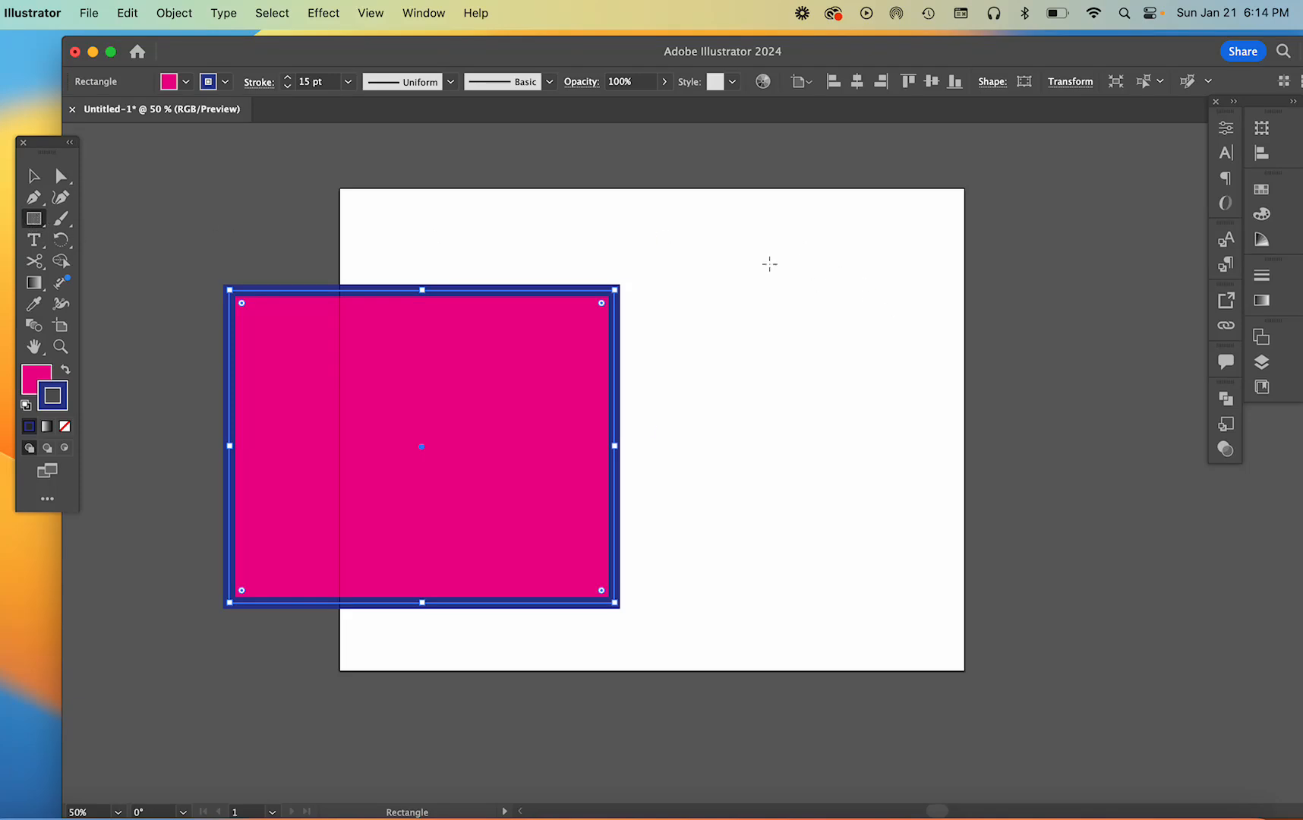
drag(766, 262, 962, 459)
key(v)
drag(873, 377, 757, 388)
Enter isolation mode on the large rectangle and exit back to the whole document
click(502, 436)
double_click(501, 436)
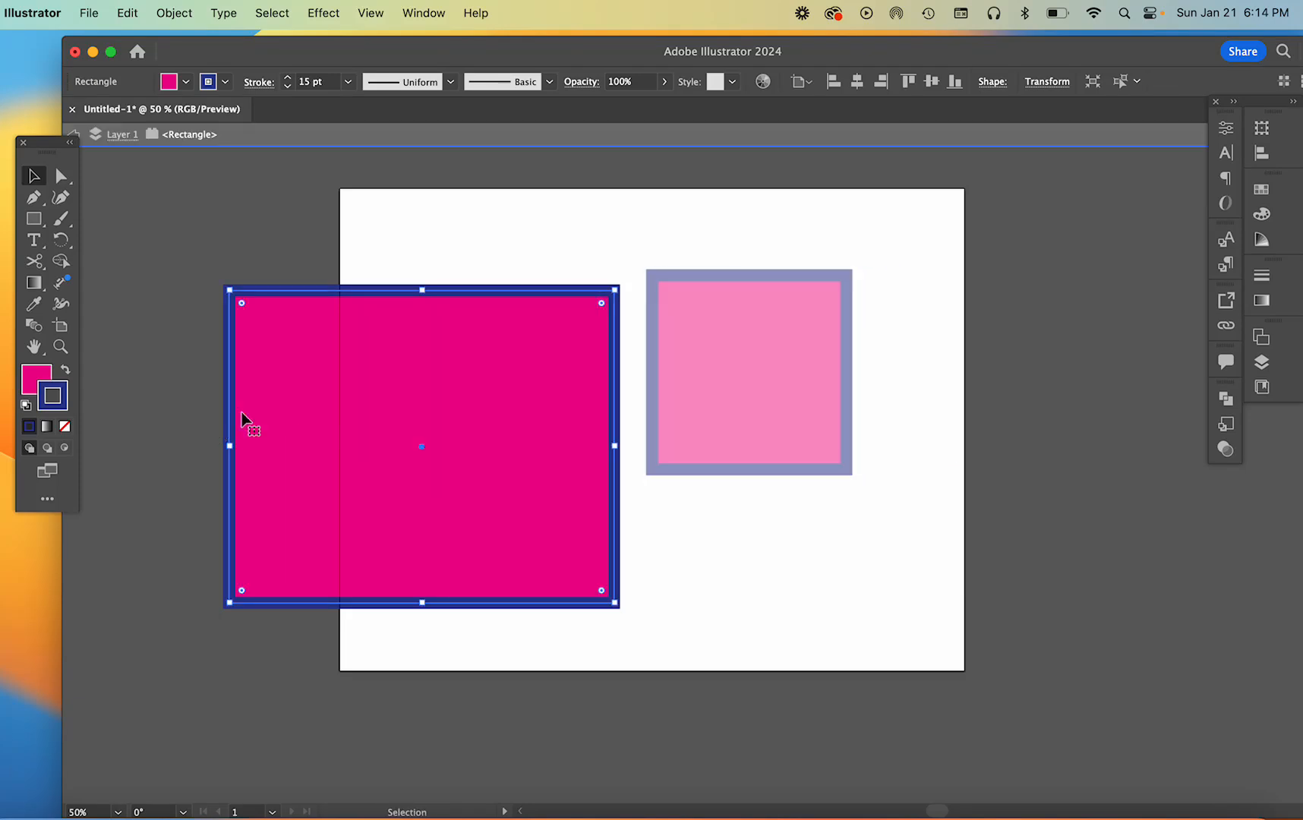
click(73, 135)
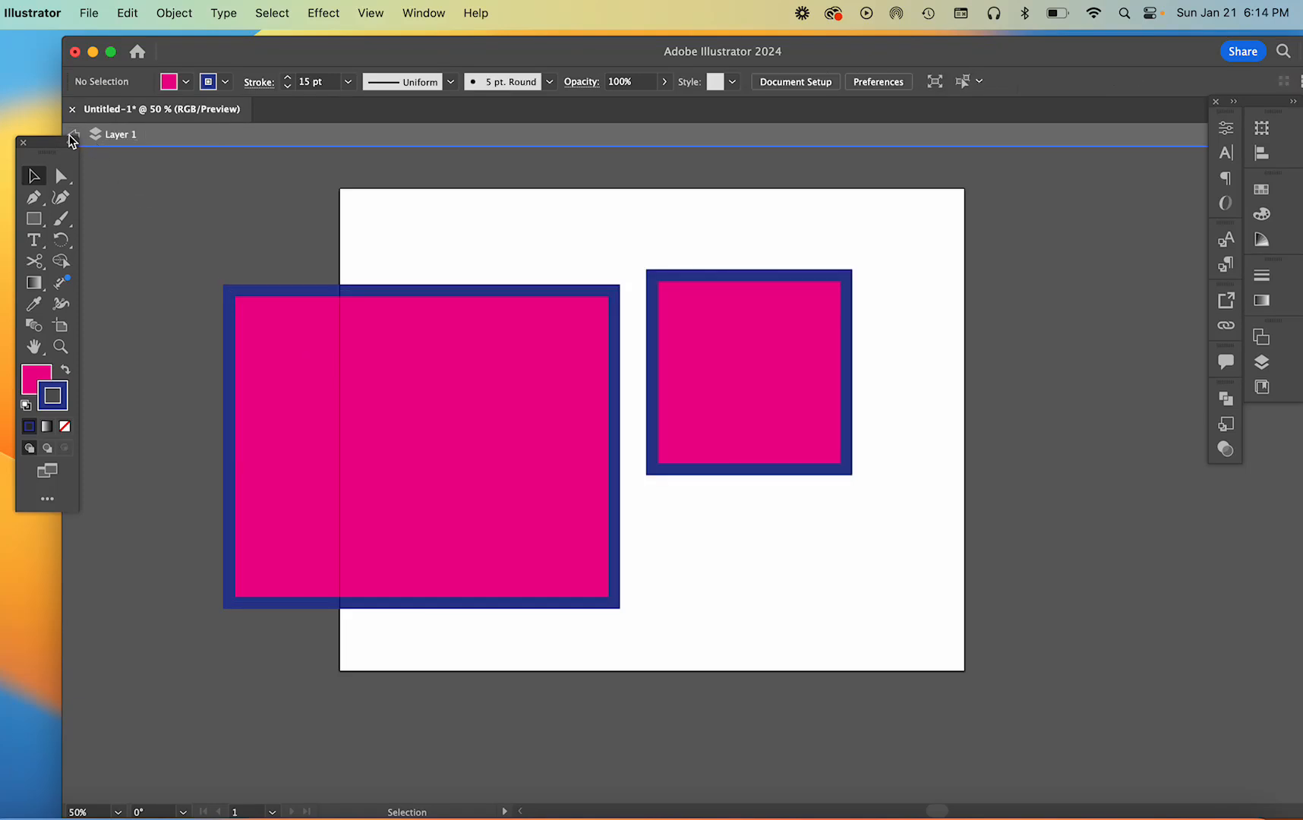
click(73, 137)
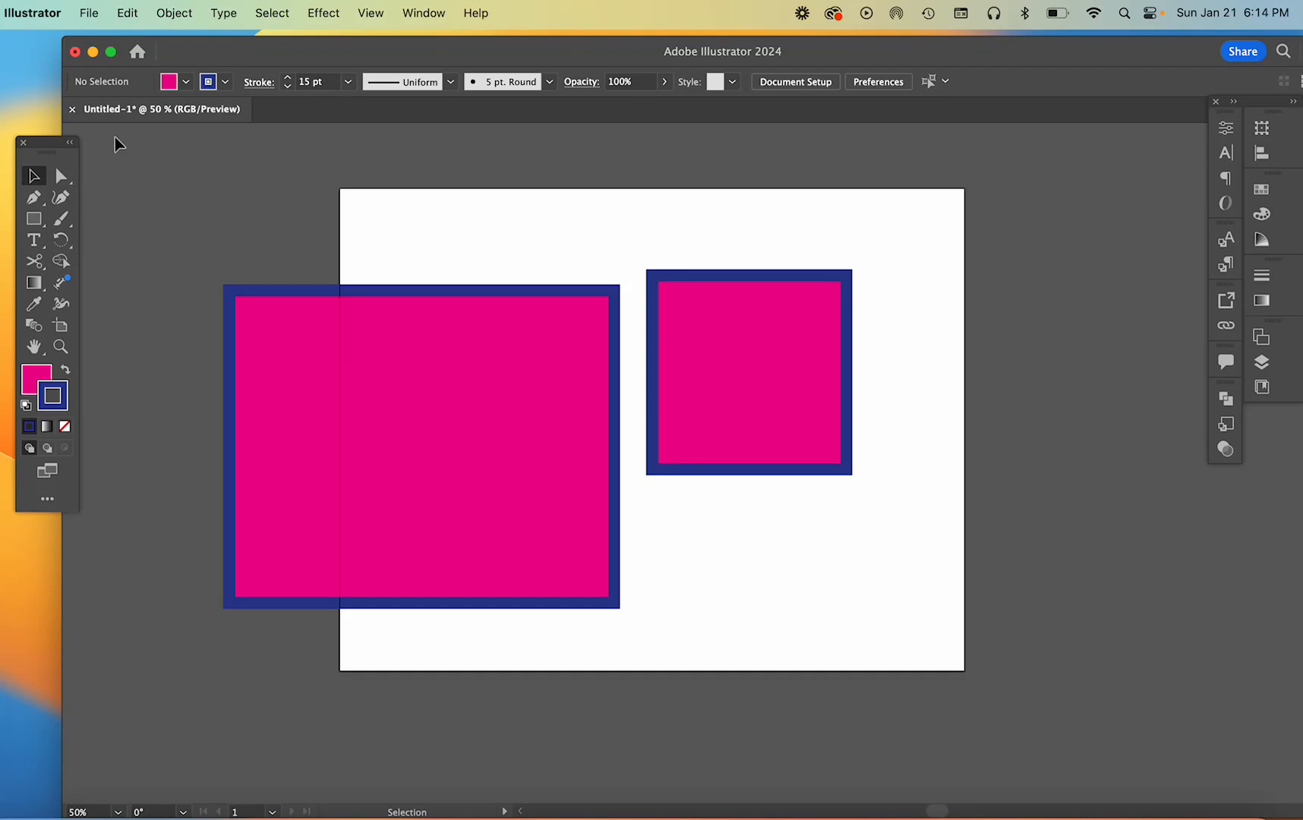
Move the large rectangle completely off the artboard's left side and the square into the artboard's upper-left area
drag(556, 451, 265, 460)
drag(802, 375, 533, 335)
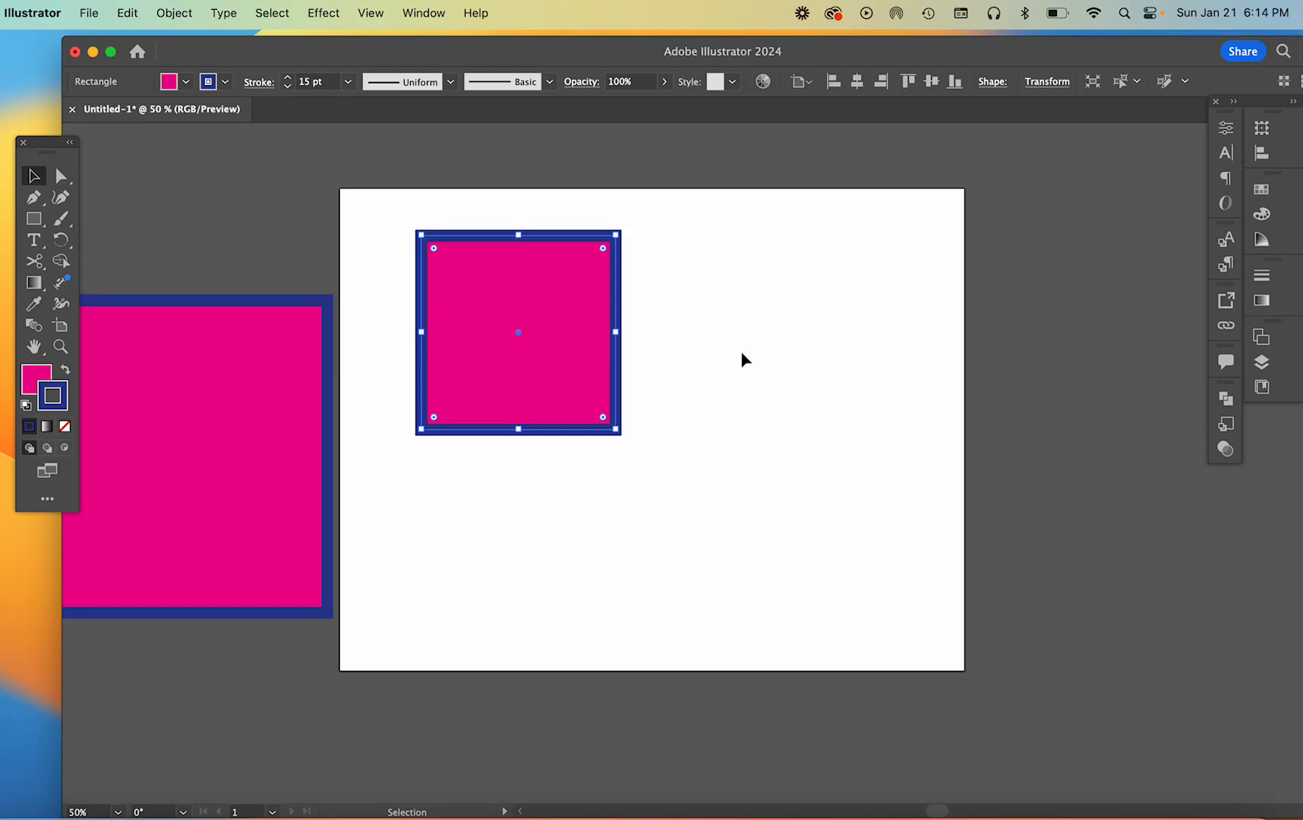
Create a square with an exact width of 5 in and height of 5 in on the right part of the artboard
key(m)
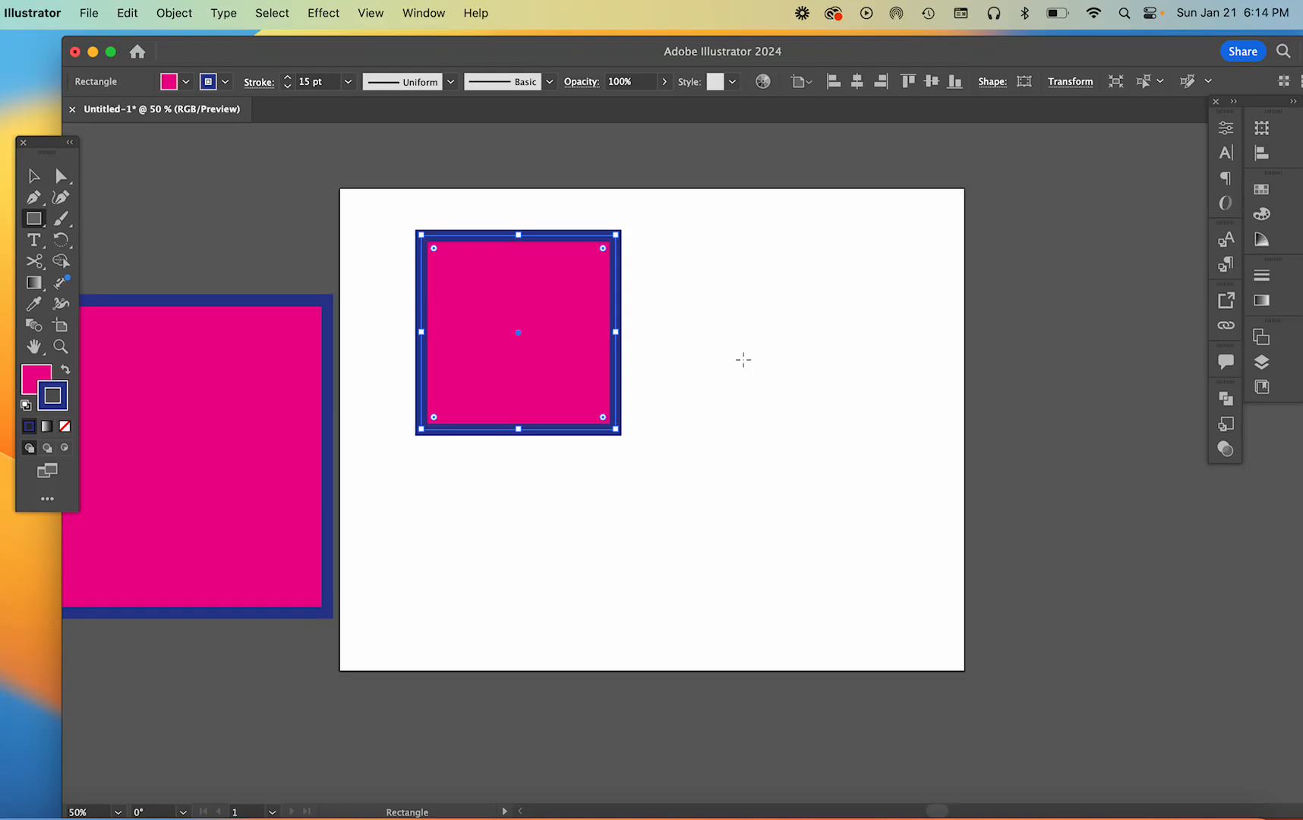
click(744, 359)
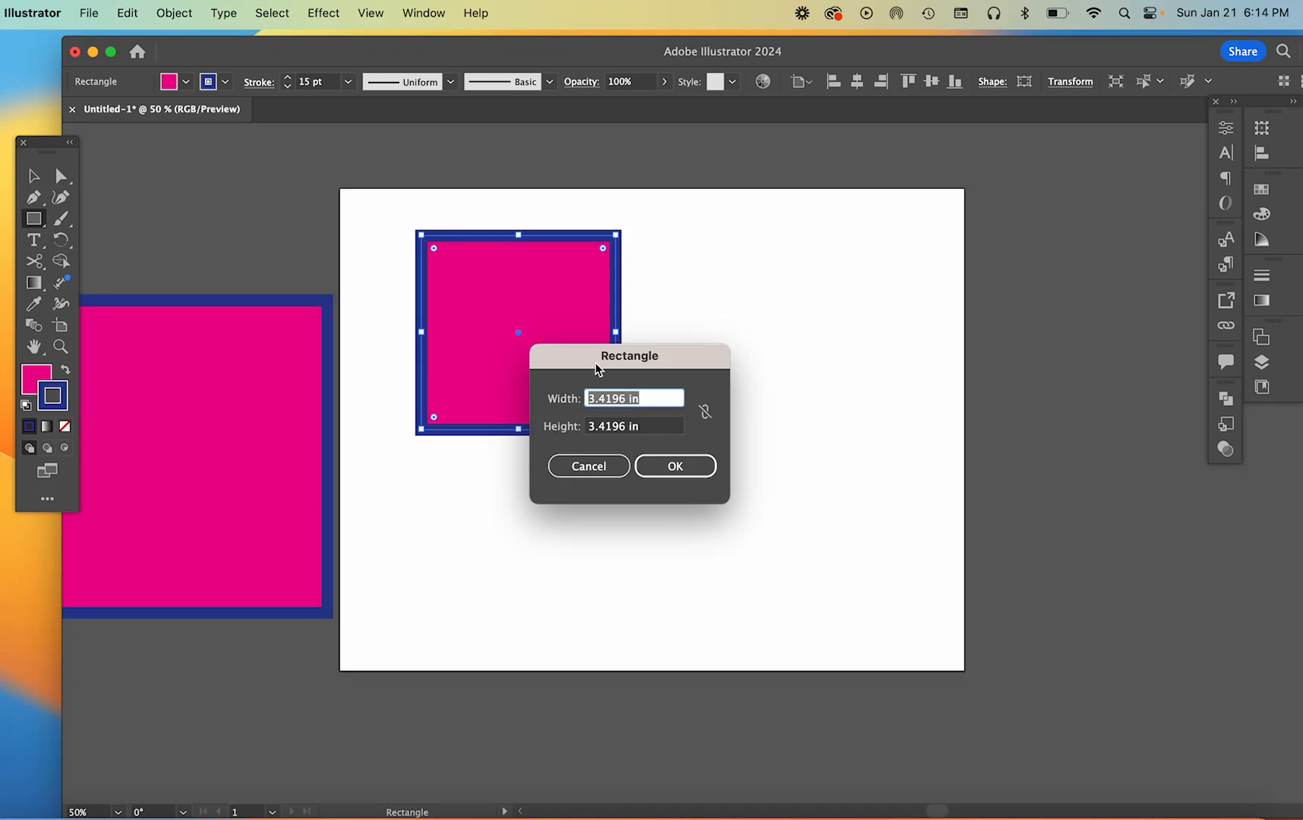
click(626, 398)
drag(626, 398, 574, 395)
key(BackSpace)
text(5)
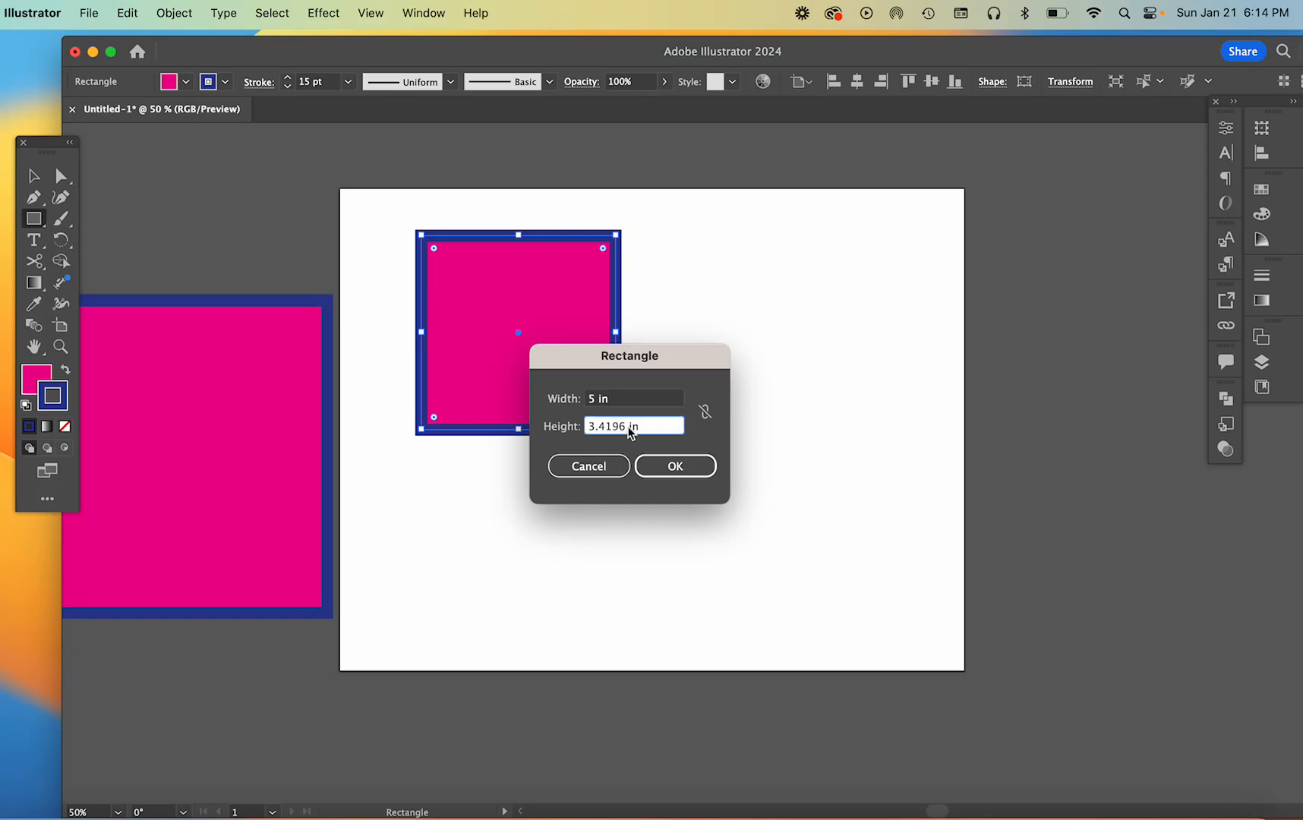
click(631, 430)
drag(623, 426, 569, 419)
key(BackSpace)
text(5)
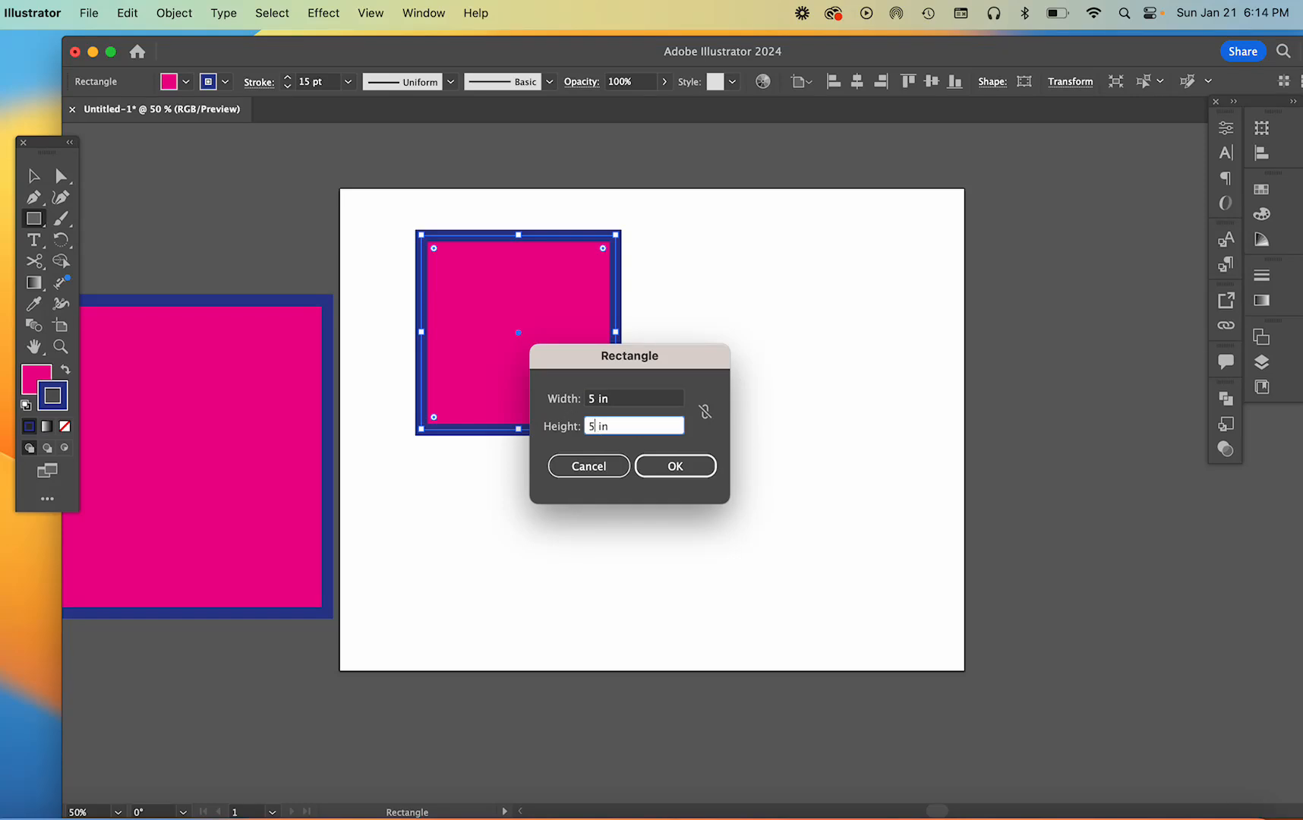
click(677, 467)
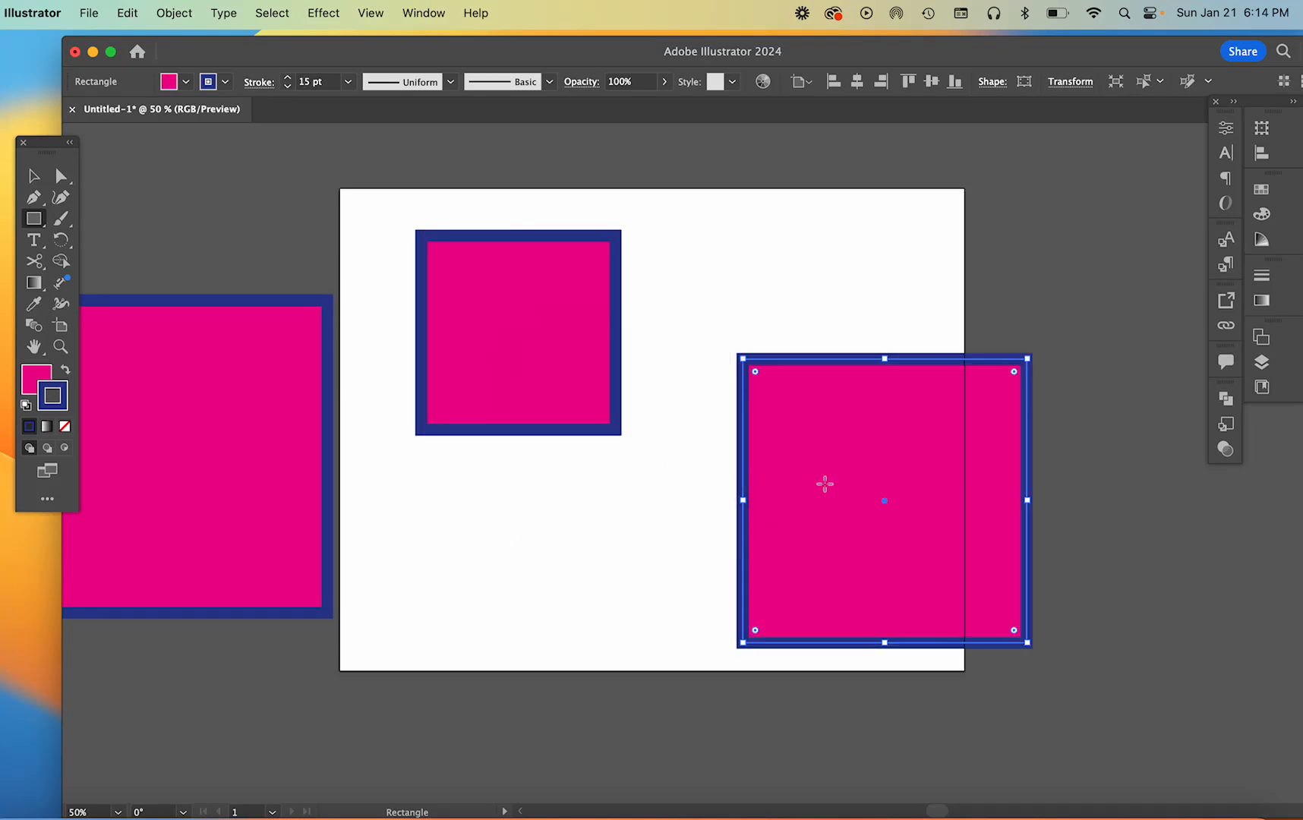
Move the 5 in square fully onto the artboard beside the smaller square, and delete the smaller square
key(v)
drag(841, 495, 726, 394)
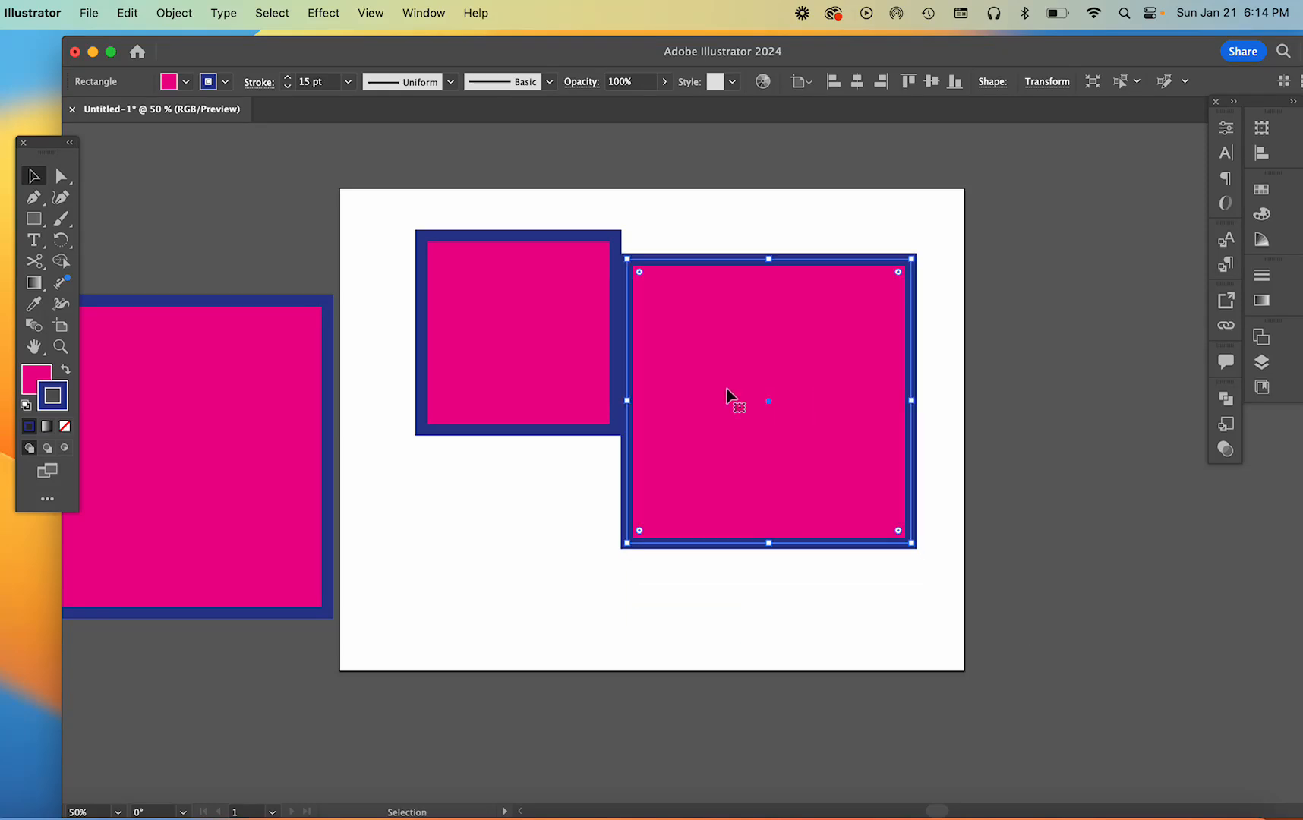
click(492, 303)
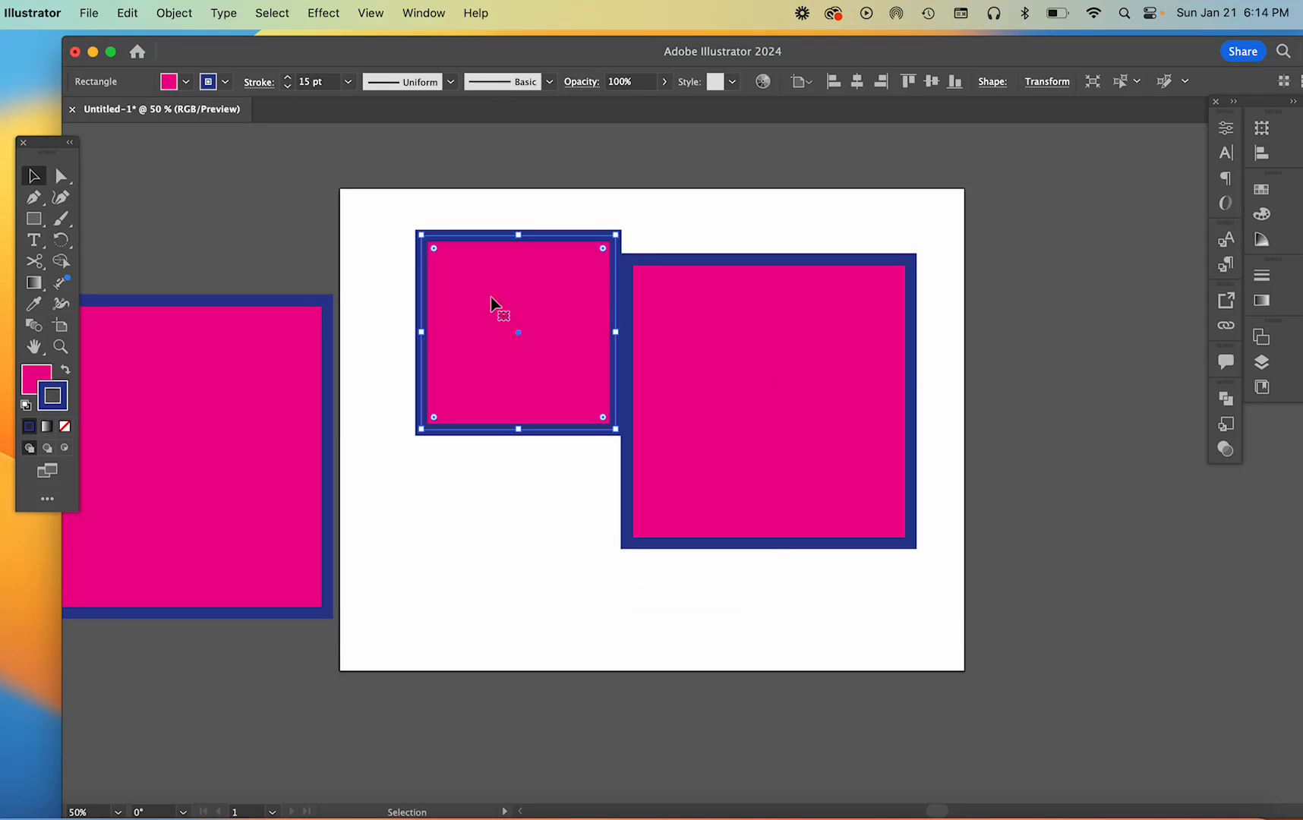
key(BackSpace)
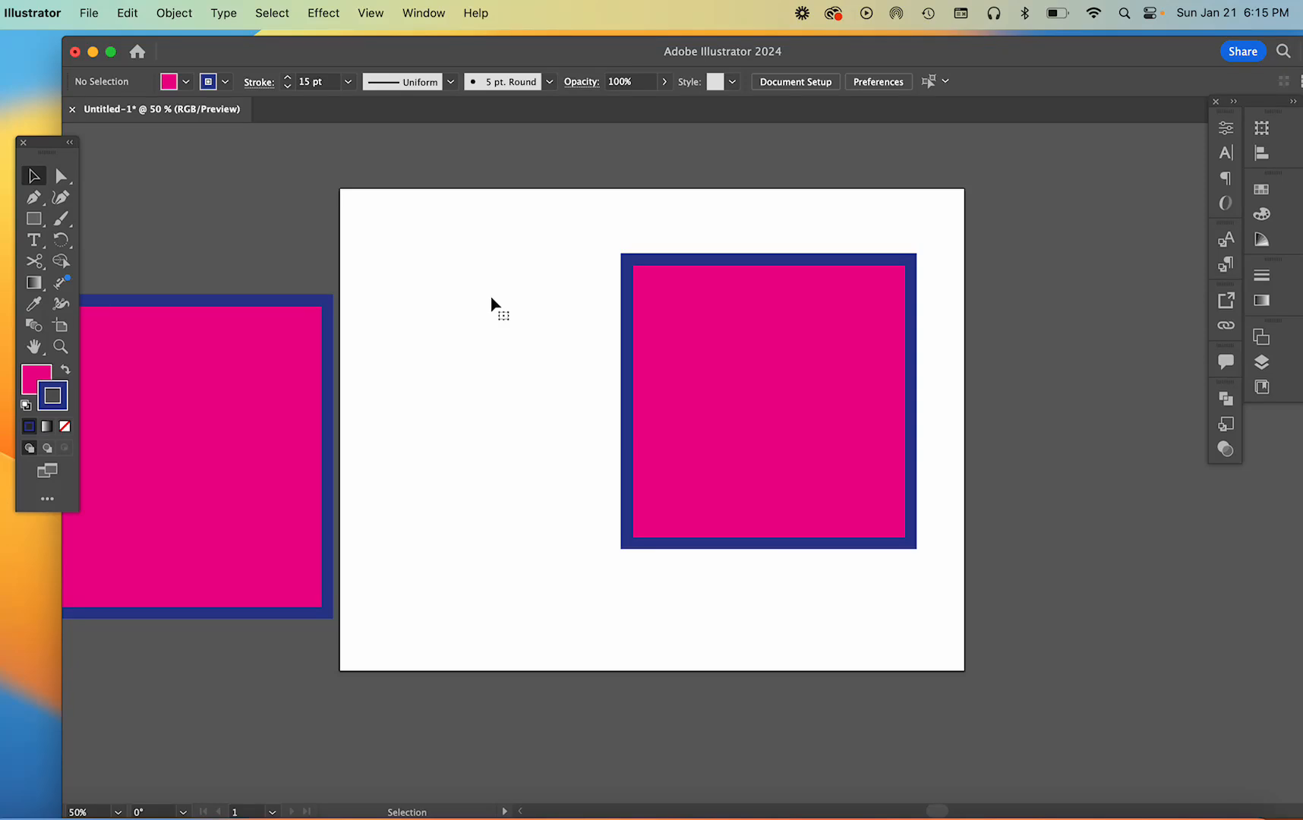
Move the 5 in square off the artboard below the large rectangle and delete it
drag(784, 369, 631, 370)
scroll(631, 368, left, 2)
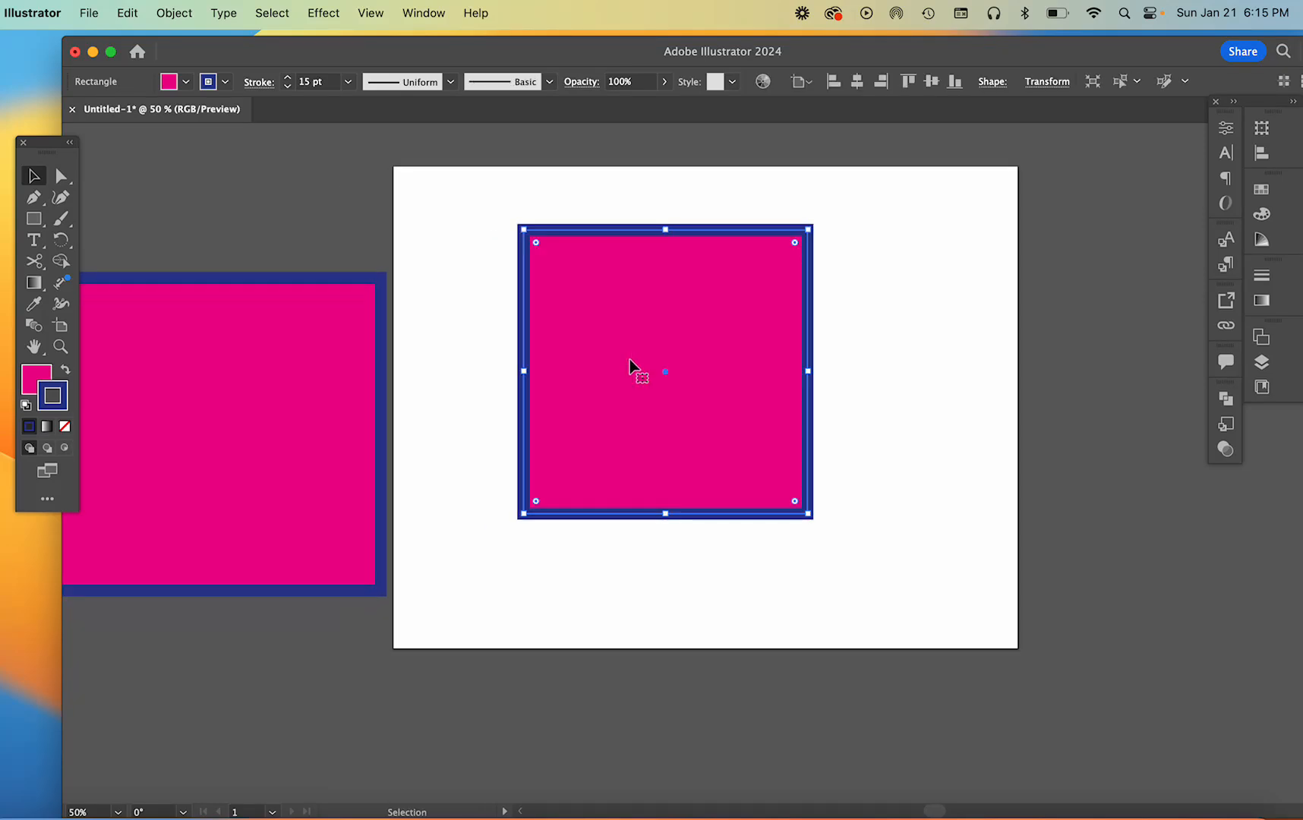
scroll(629, 365, down, 2)
scroll(630, 364, right, 1)
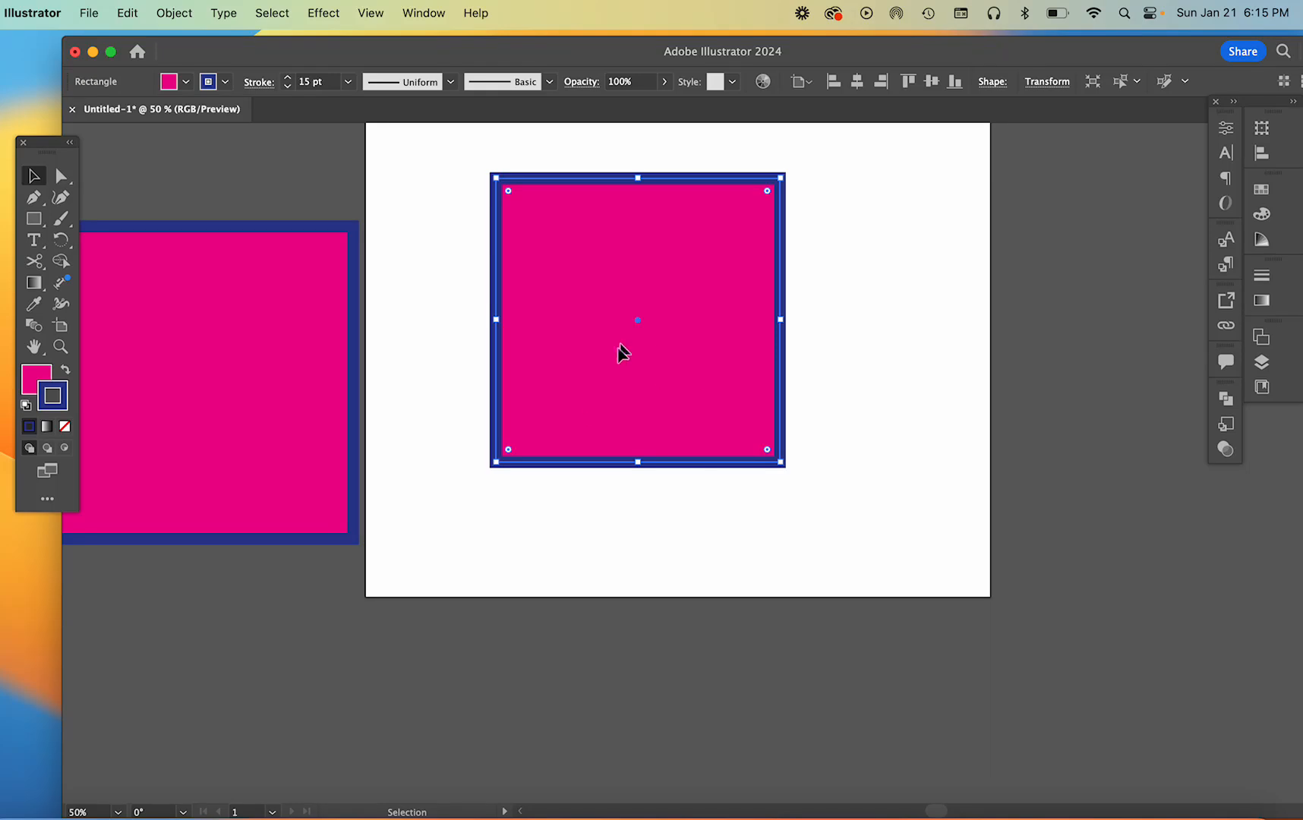
drag(620, 352, 204, 736)
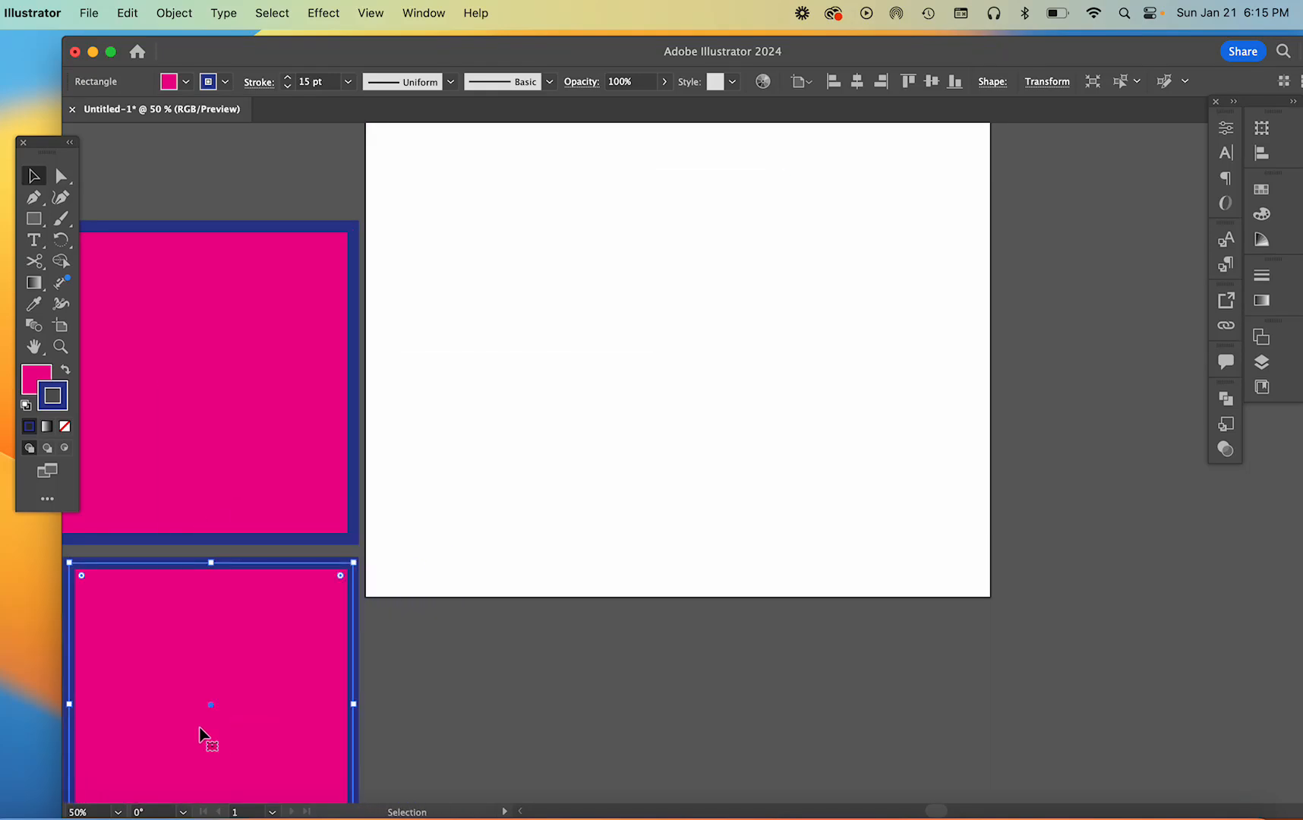
key(BackSpace)
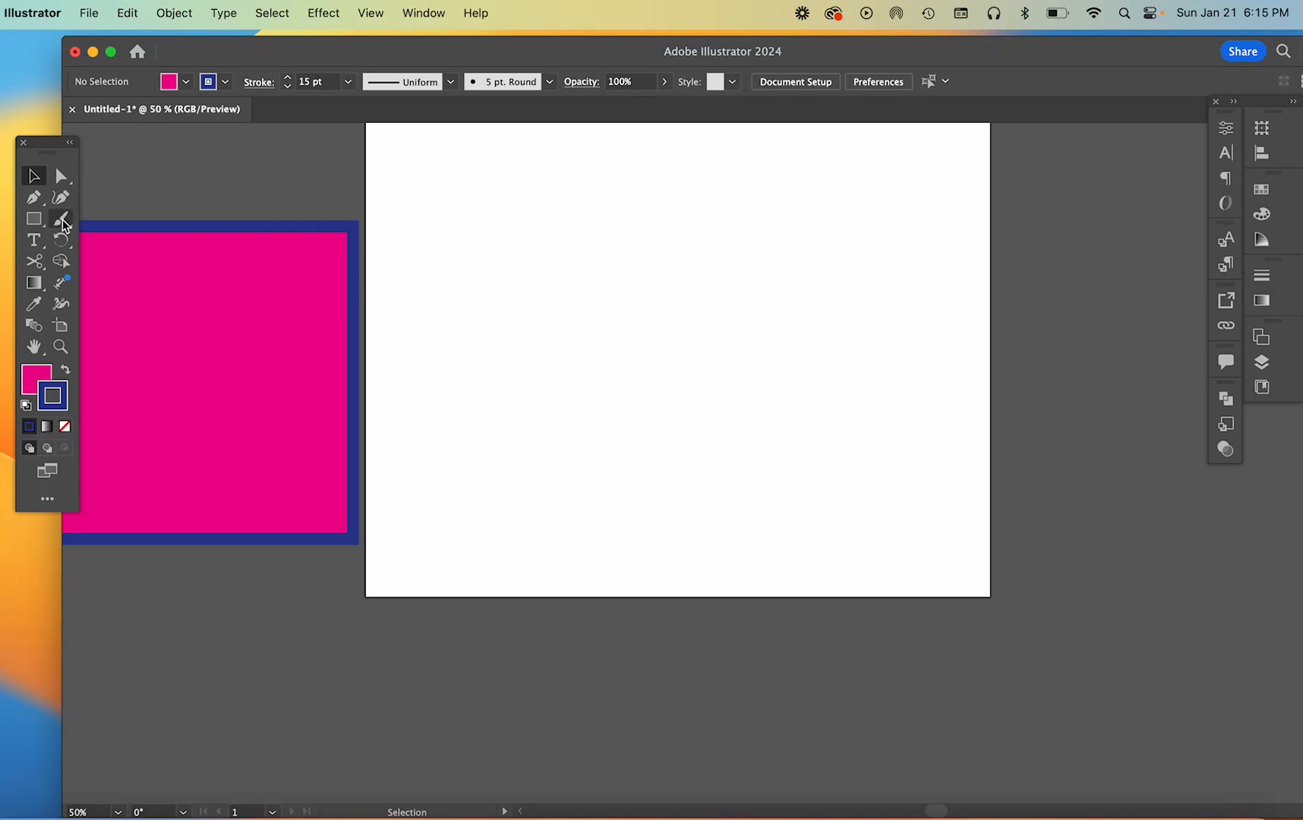
Draw a wide ellipse with a magenta fill and blue stroke across the middle of the artboard
click(43, 226)
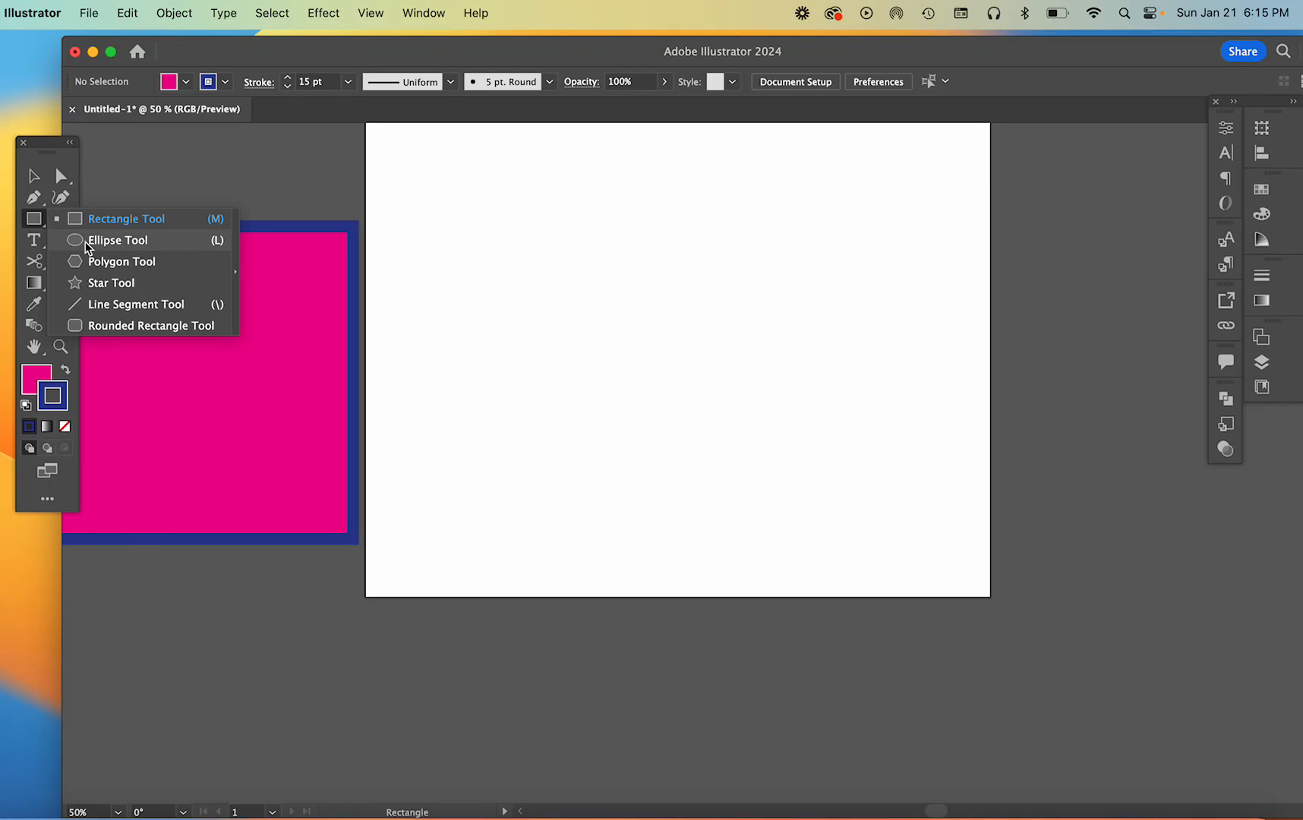
click(86, 242)
drag(461, 183, 855, 464)
scroll(855, 465, up, 3)
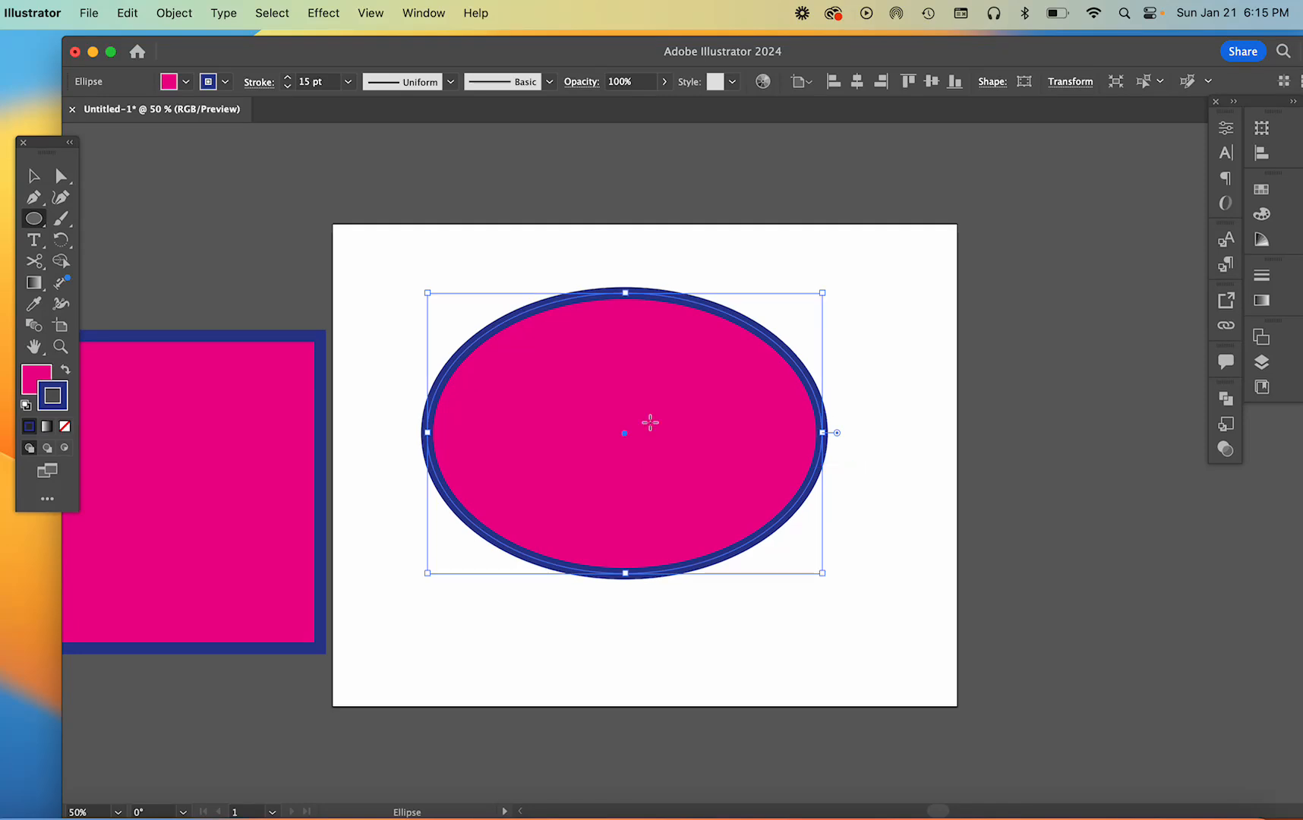
Swap the ellipse's fill and stroke colors back and forth, ending with a blue fill and magenta stroke
click(66, 374)
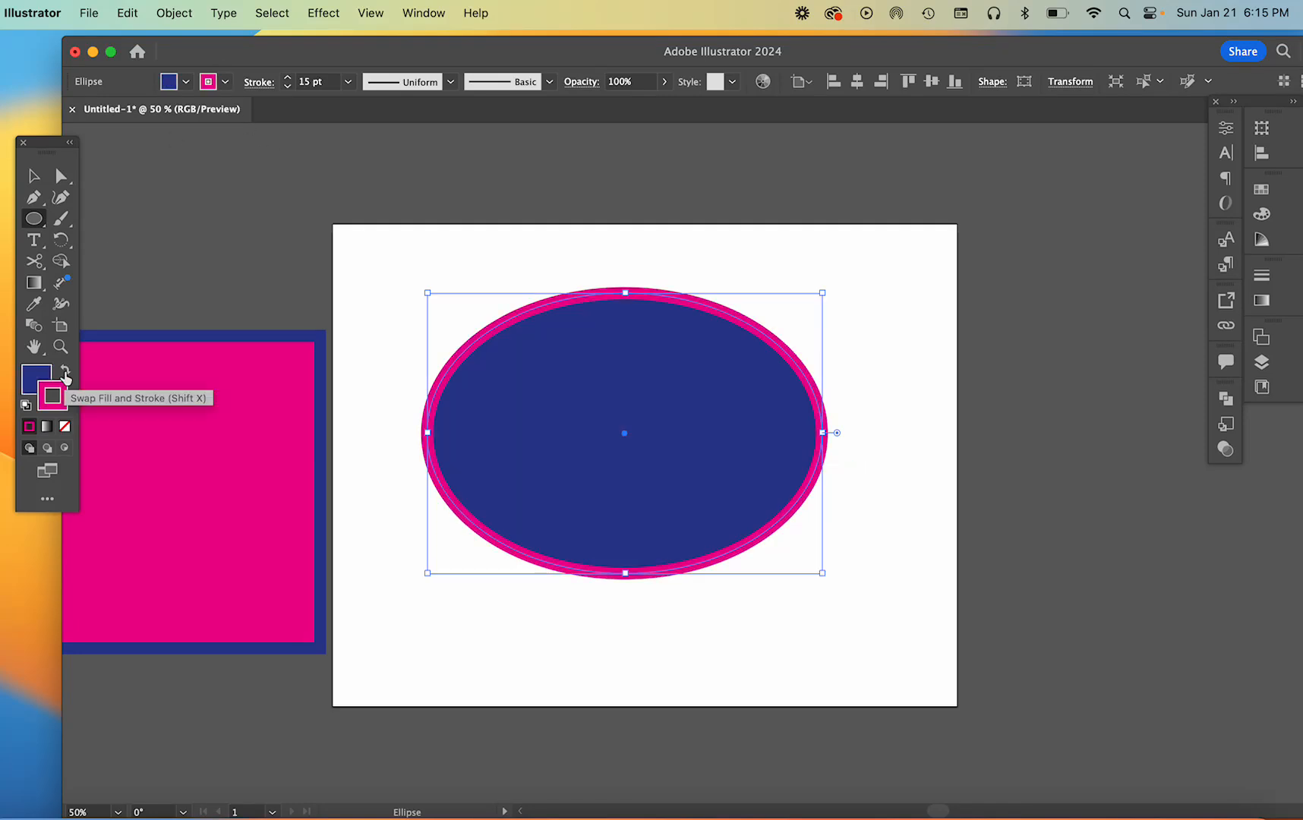
click(66, 374)
click(67, 374)
click(66, 374)
click(66, 373)
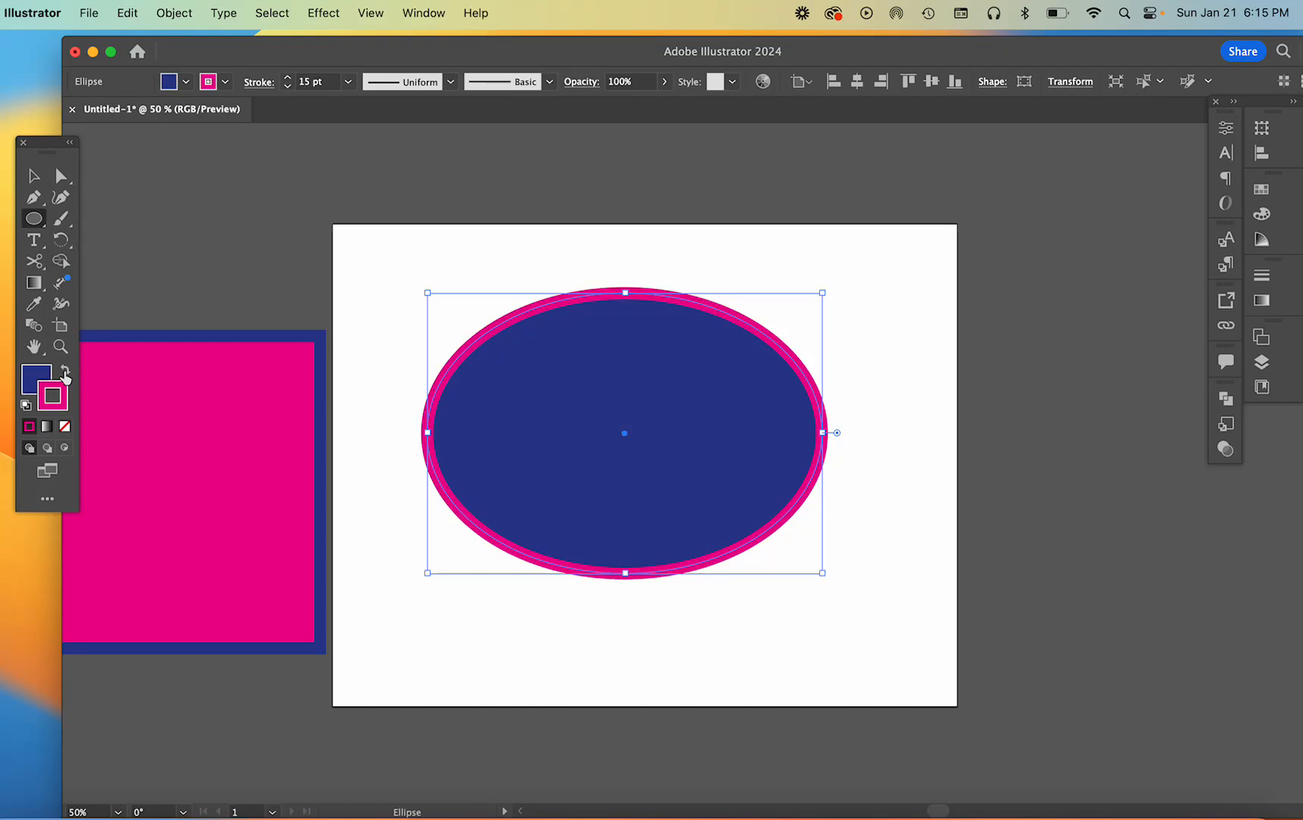
click(66, 374)
click(66, 373)
click(66, 374)
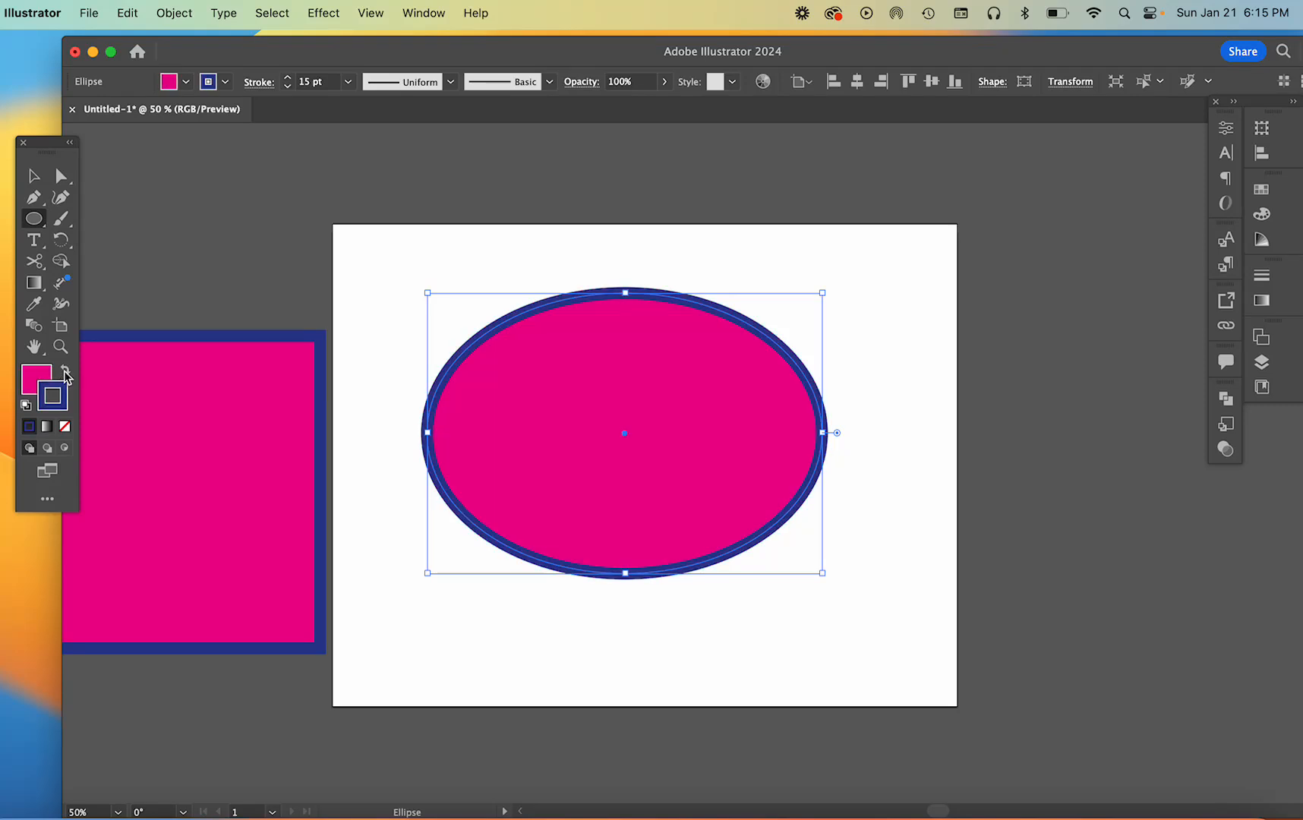
click(66, 374)
click(66, 374)
click(66, 374)
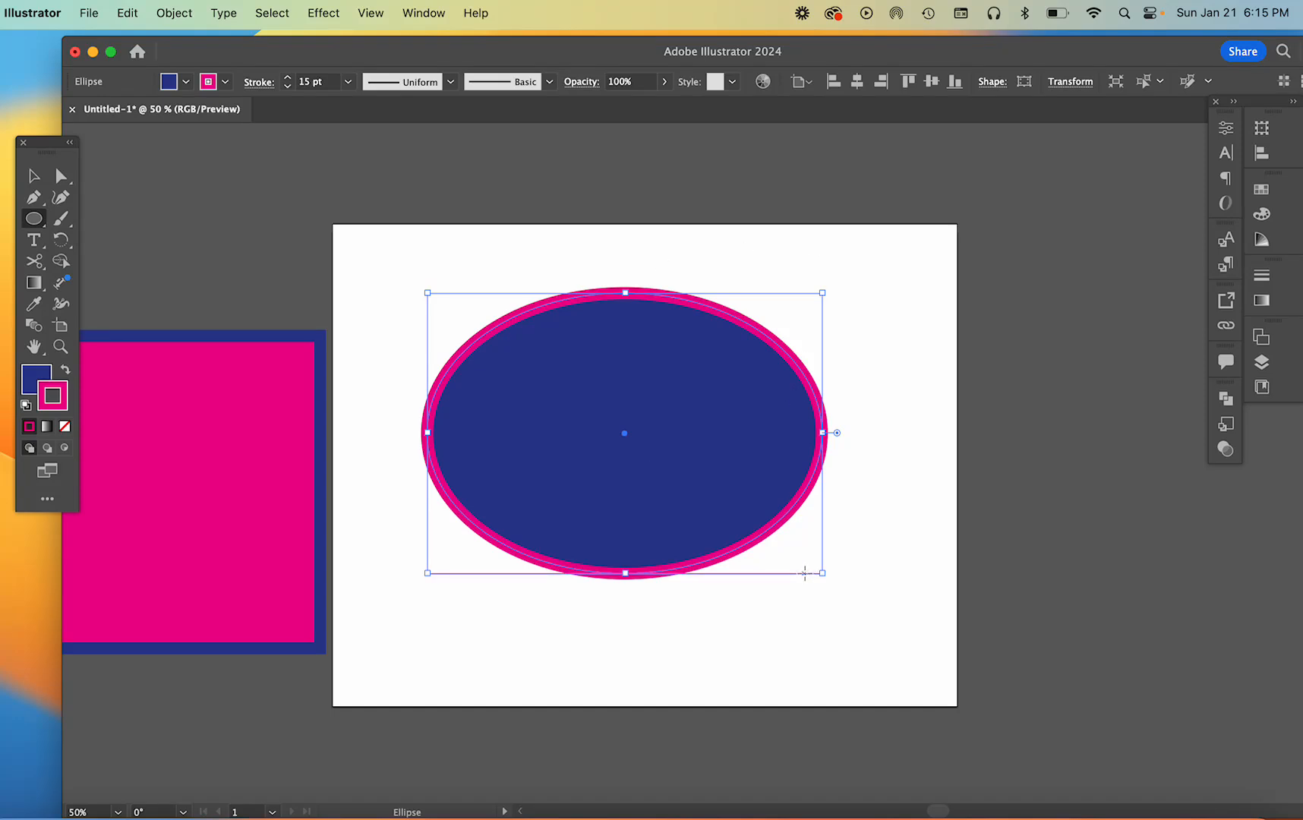
Delete the ellipse from the artboard
key(v)
drag(741, 485, 708, 471)
key(Delete)
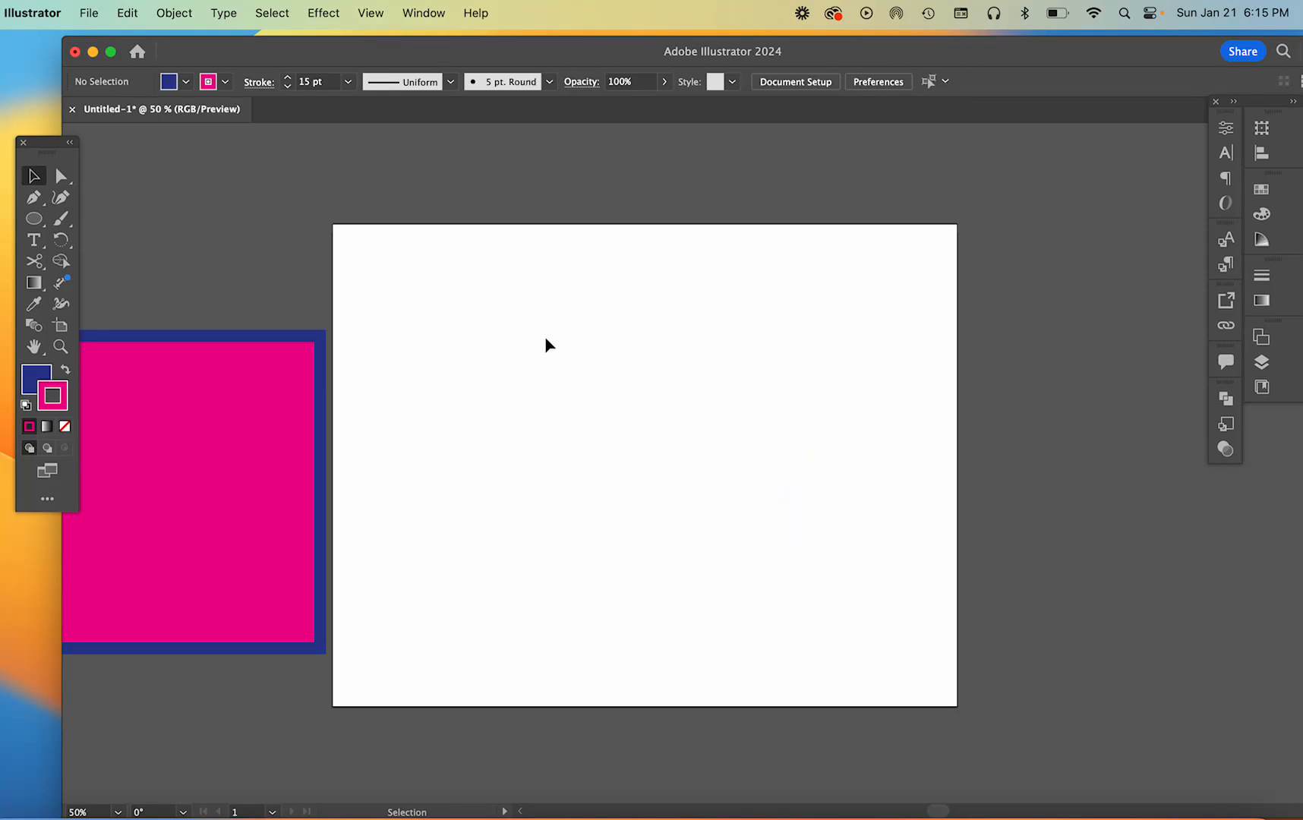
Draw a perfect circle in the middle of the artboard and delete it
click(33, 218)
drag(492, 323, 766, 597)
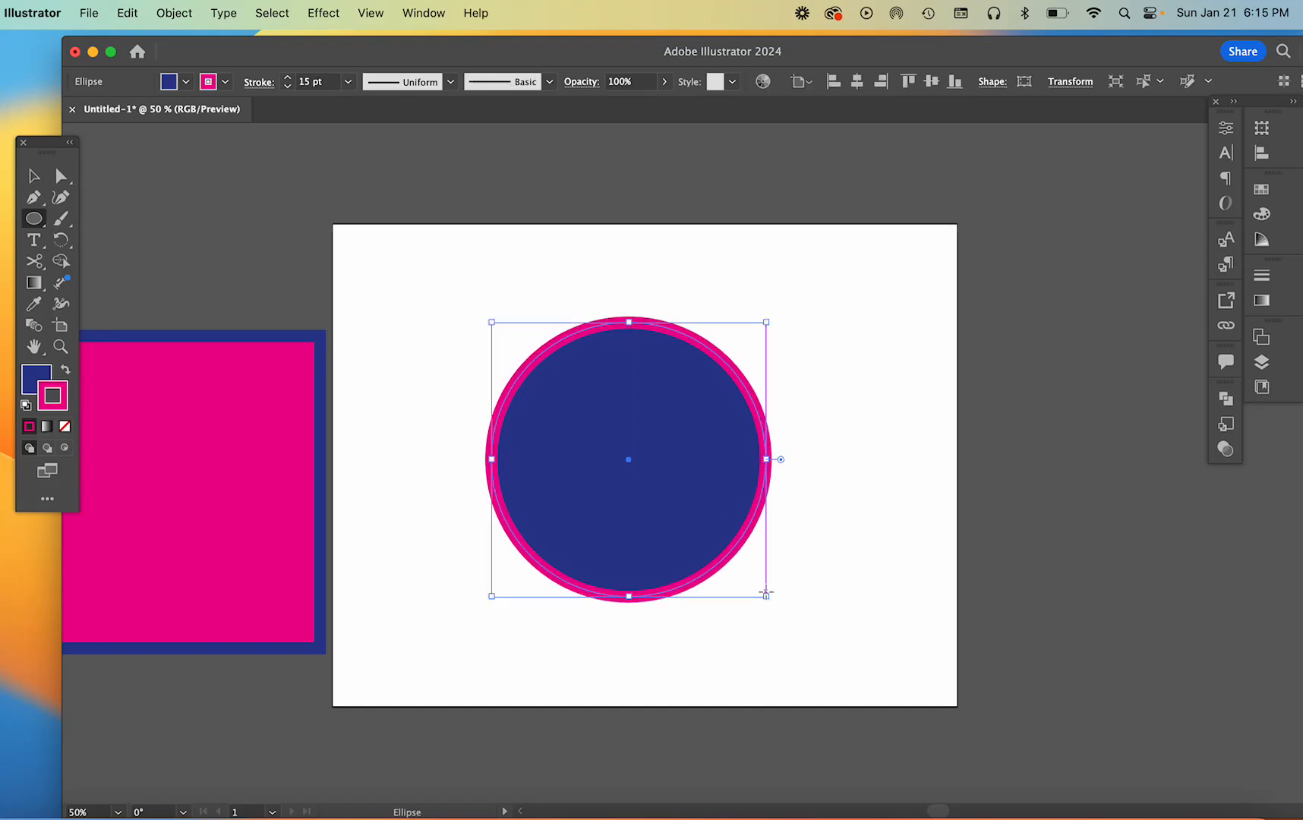
key(v)
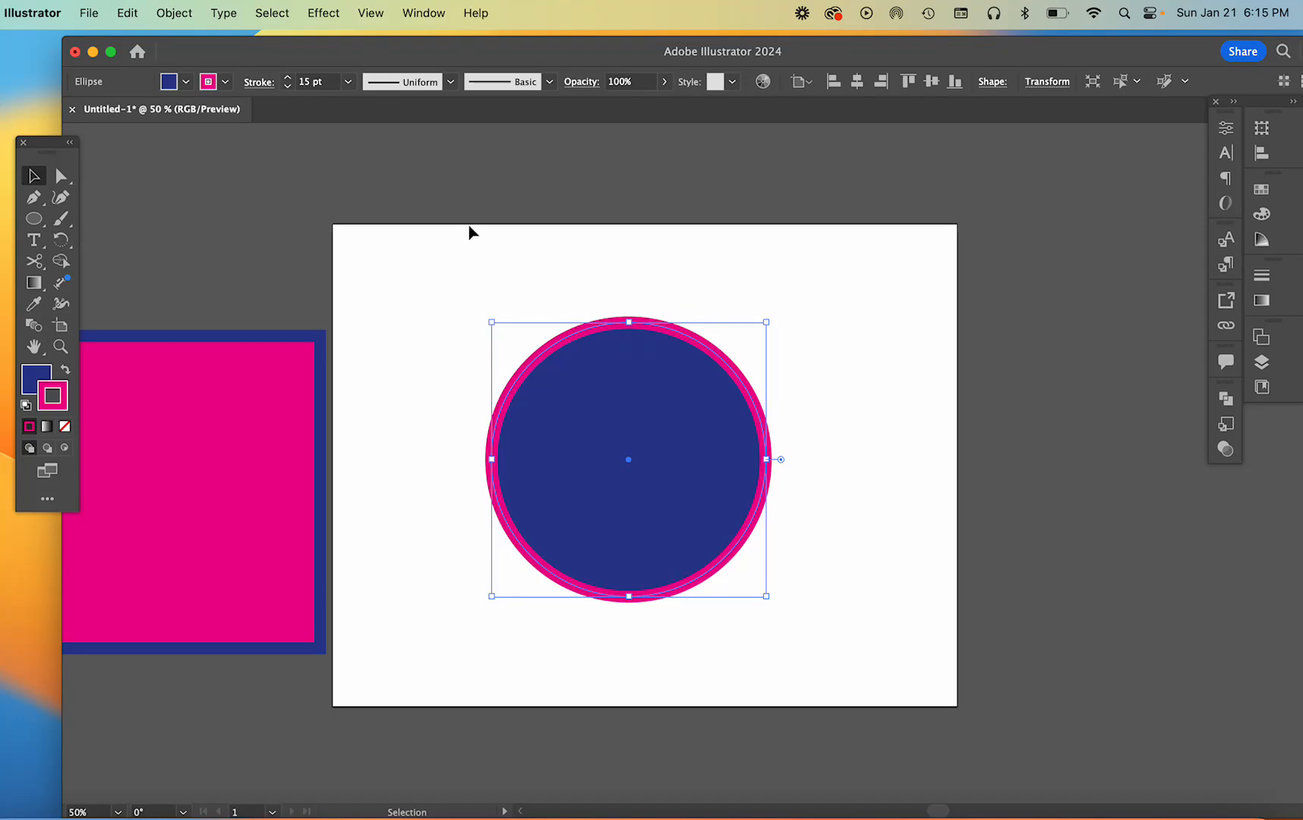
key(Delete)
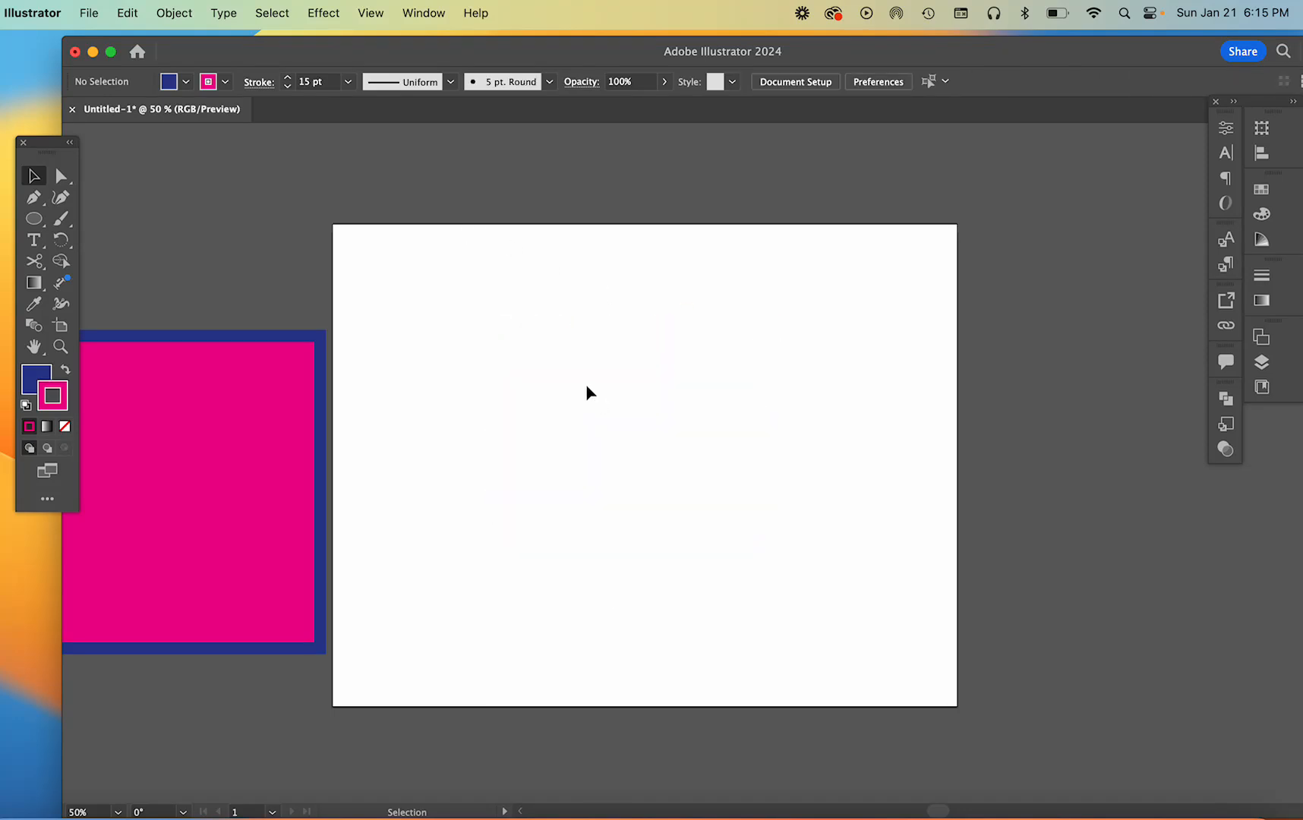
Draw and remove two trial circles, one constrained to about 5.5 in across and one drawn freehand without constraint
click(34, 218)
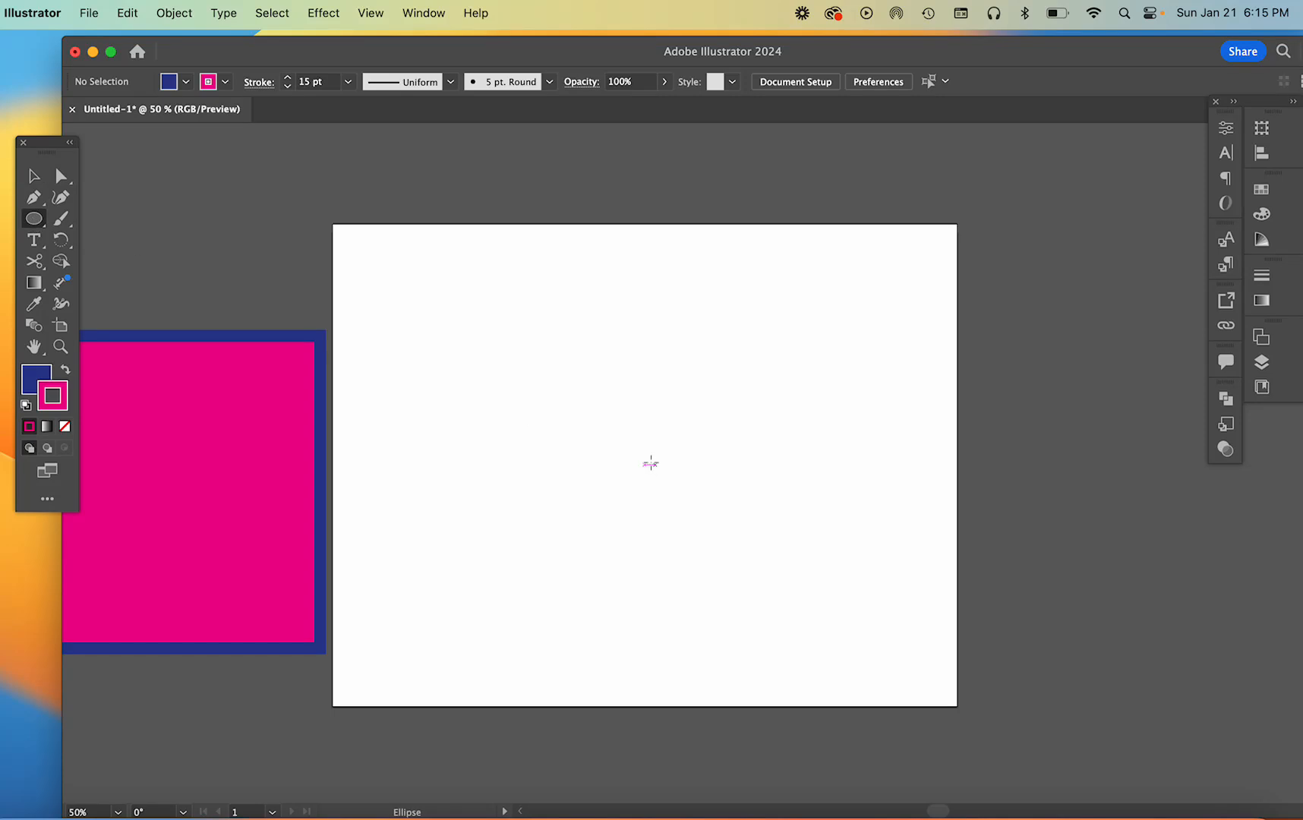
drag(573, 363, 861, 673)
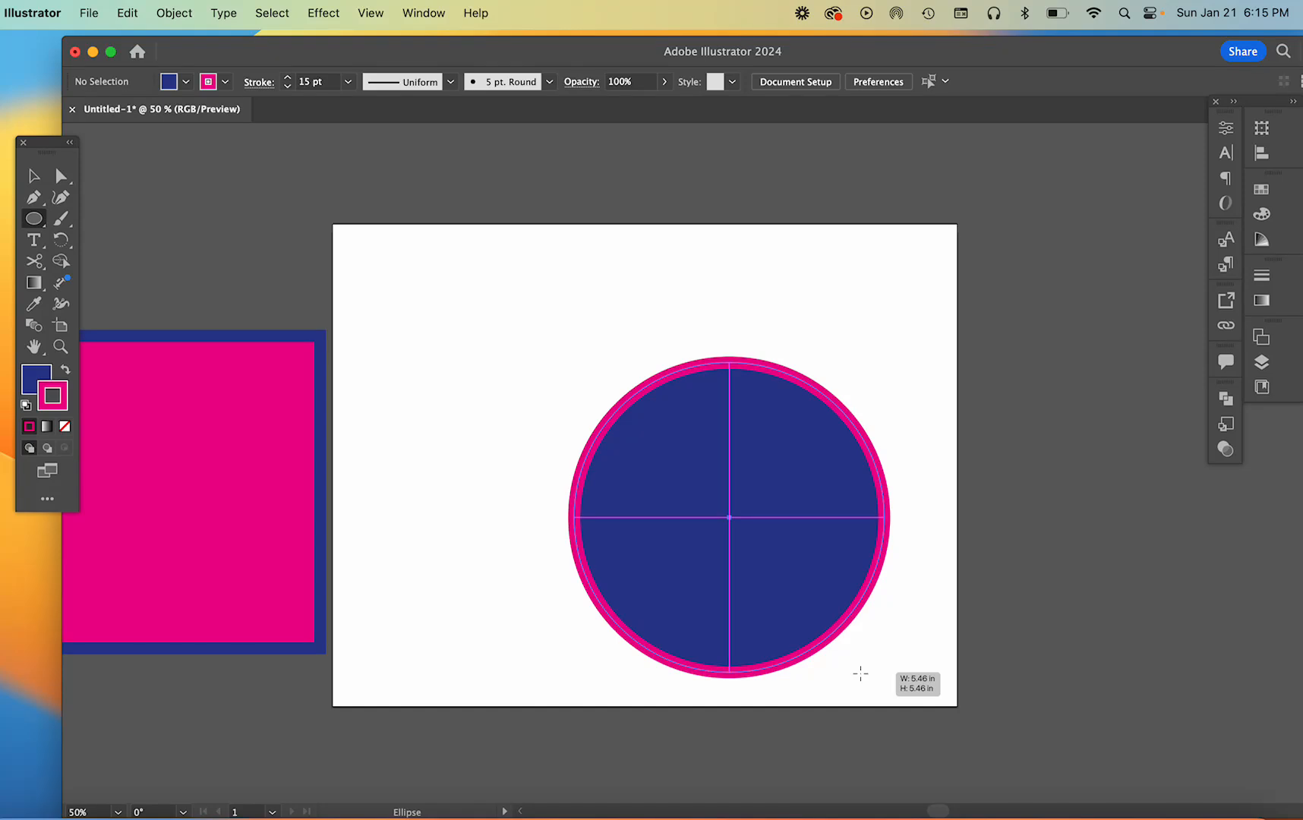
drag(861, 673, 861, 670)
key(Delete)
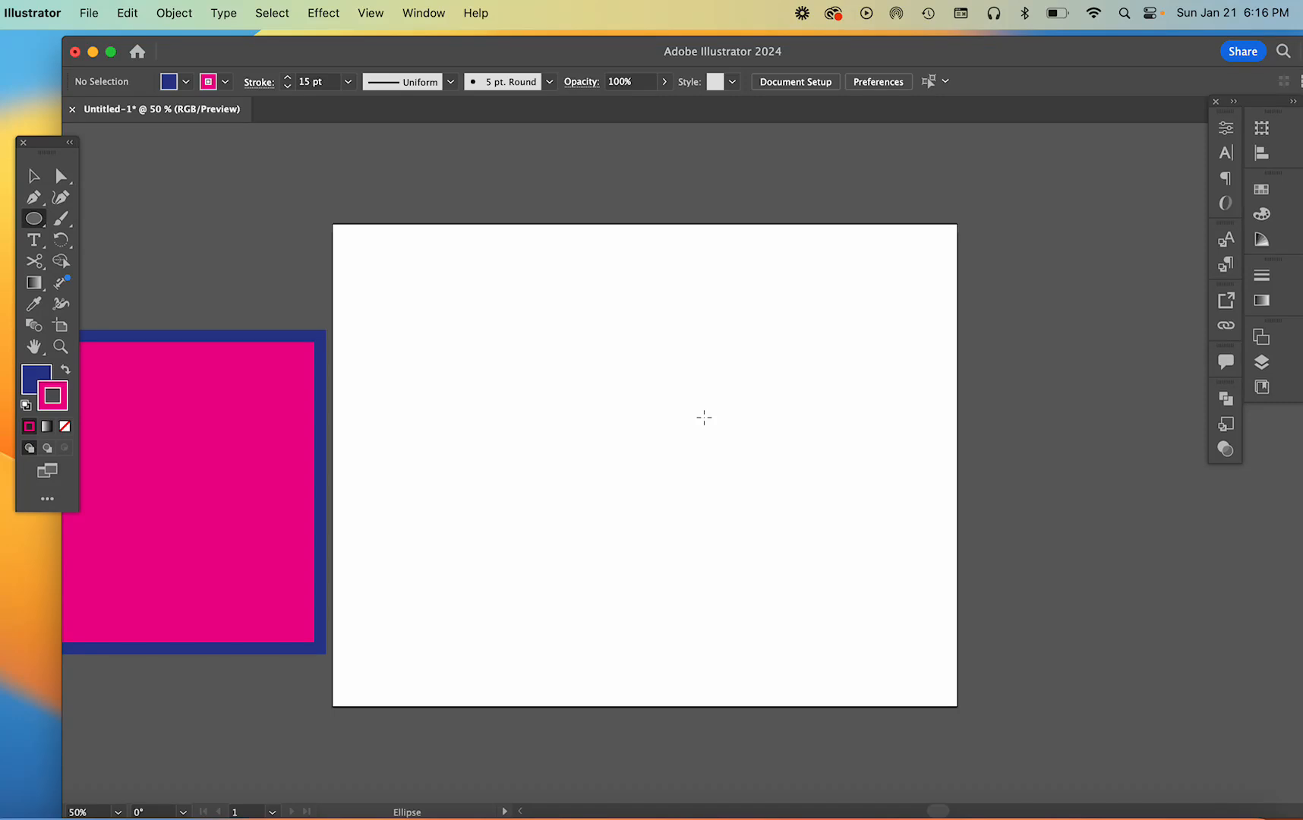
drag(419, 284, 756, 608)
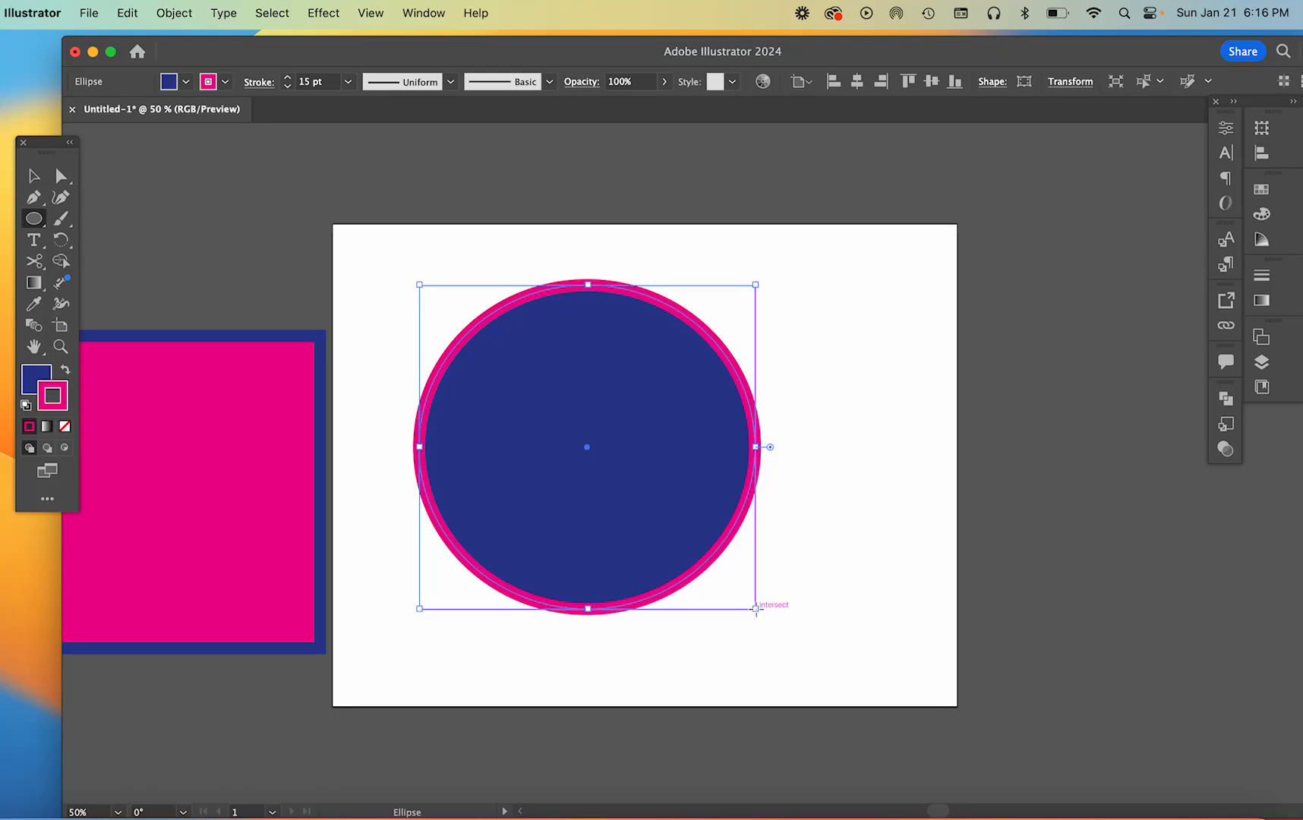
key(super+z)
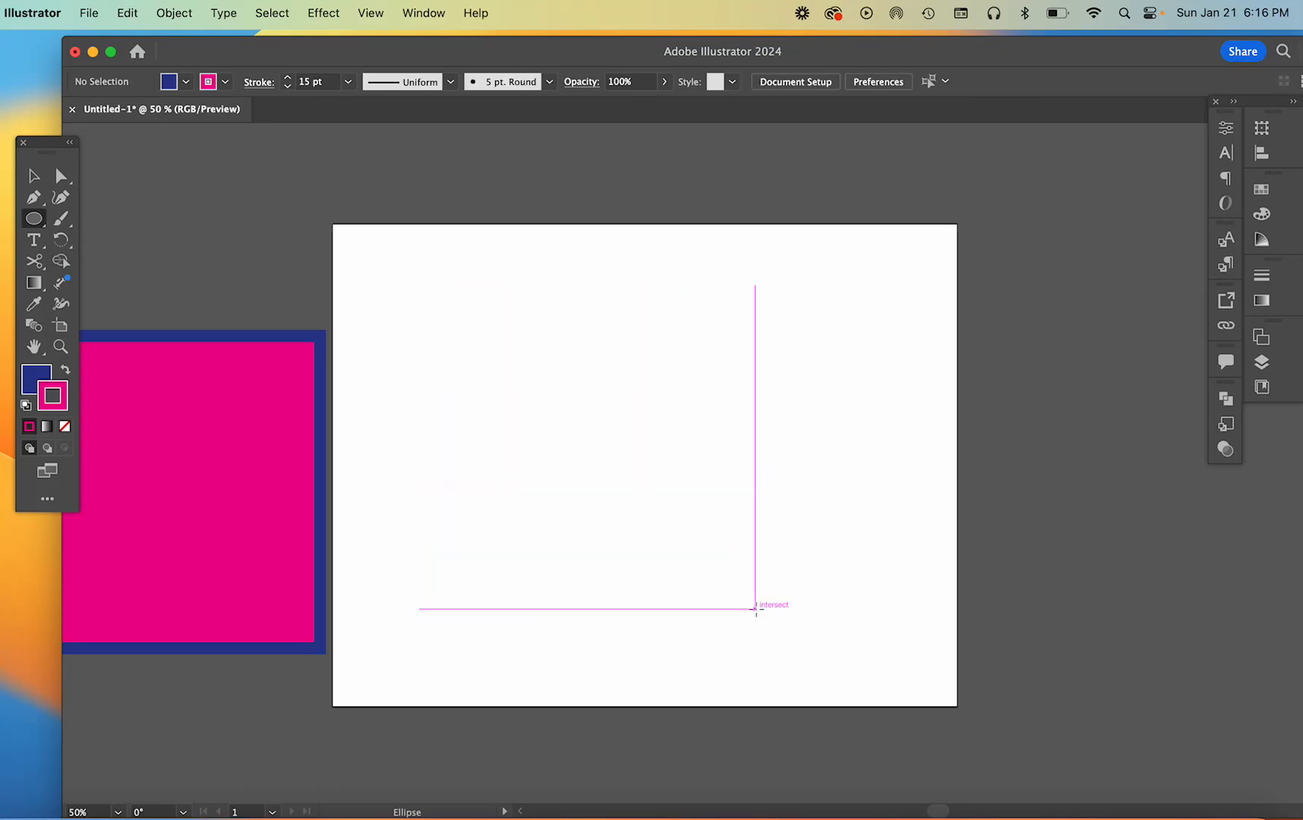
Draw a nearly square rounded rectangle in the middle of the artboard
click(41, 226)
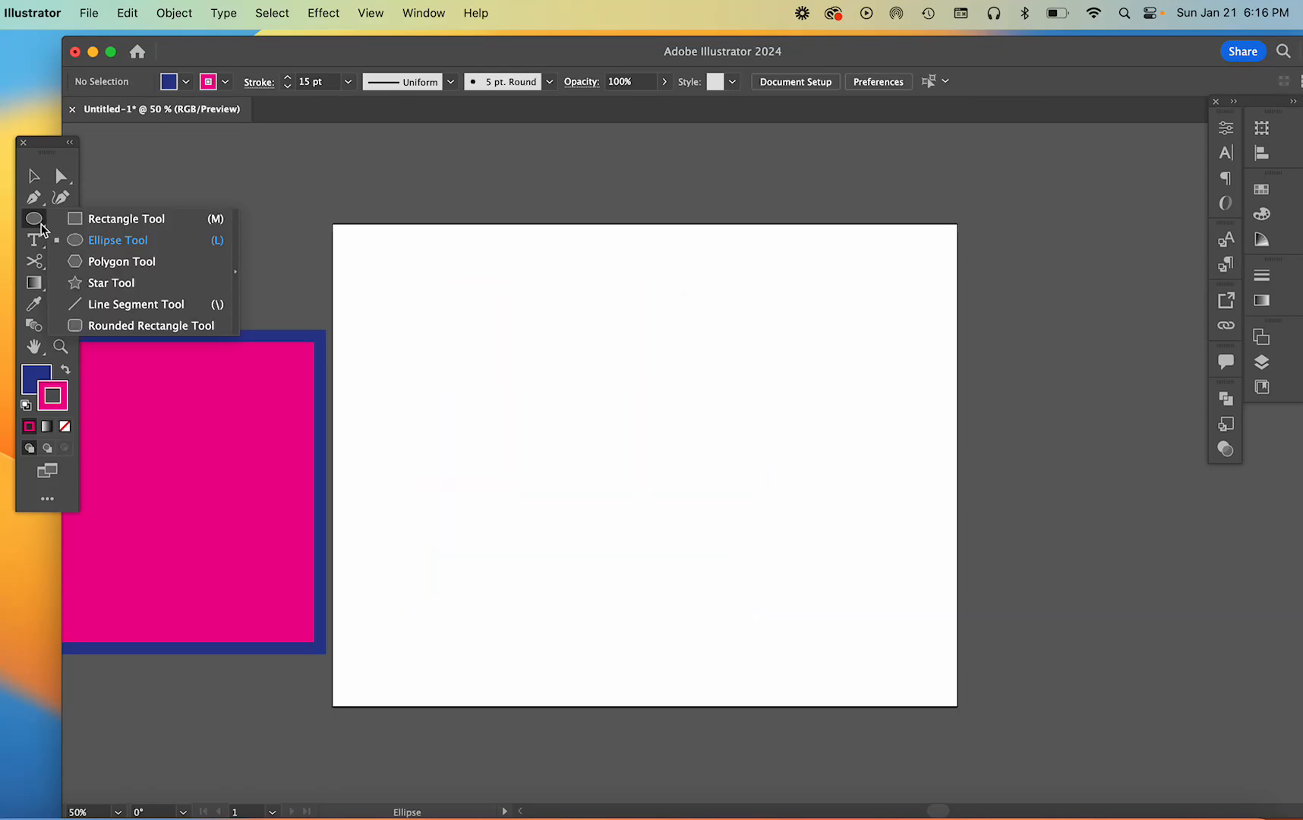
click(89, 328)
mouse_move(493, 333)
mouse_down()
mouse_move(764, 555)
mouse_move(809, 617)
mouse_up()
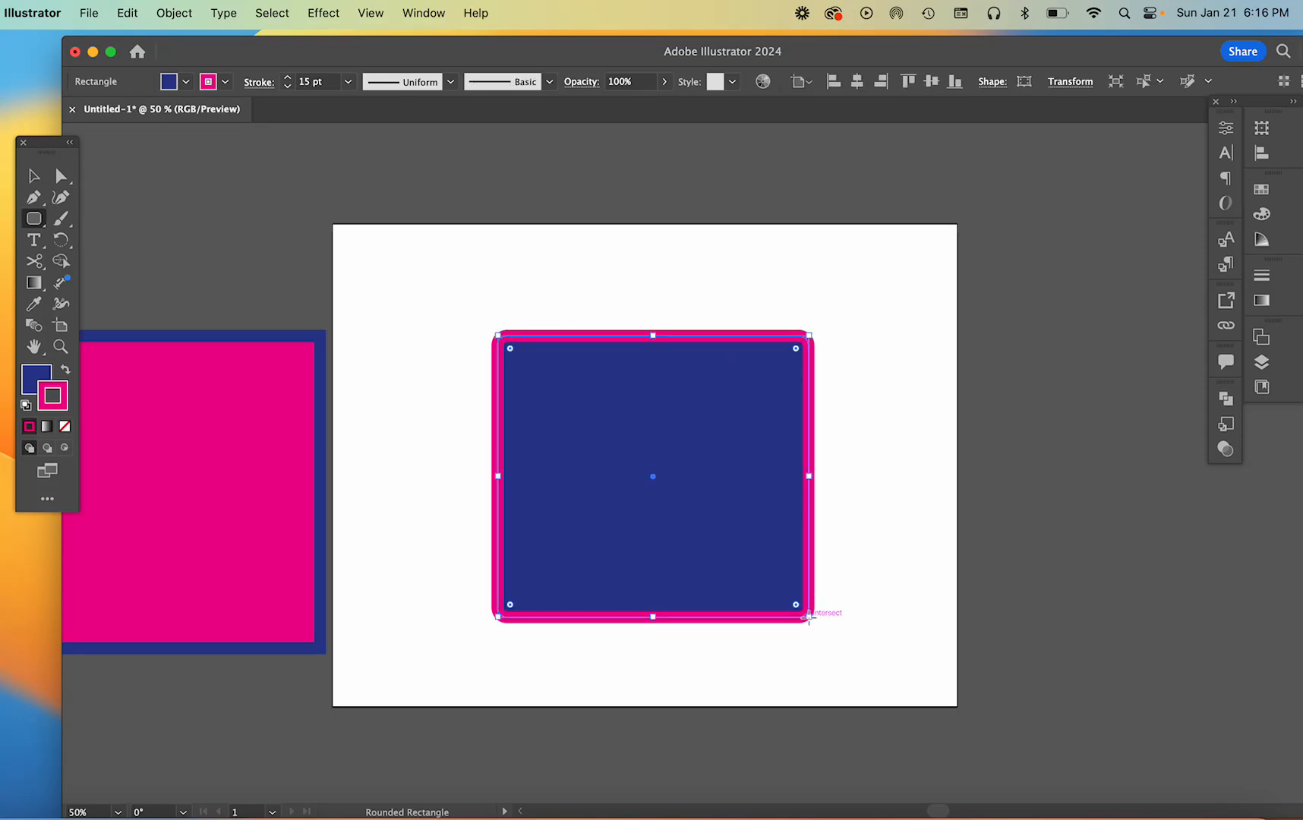
Increase the corner rounding of the rounded rectangle, and delete the shape
key(v)
drag(512, 351, 540, 392)
key(Delete)
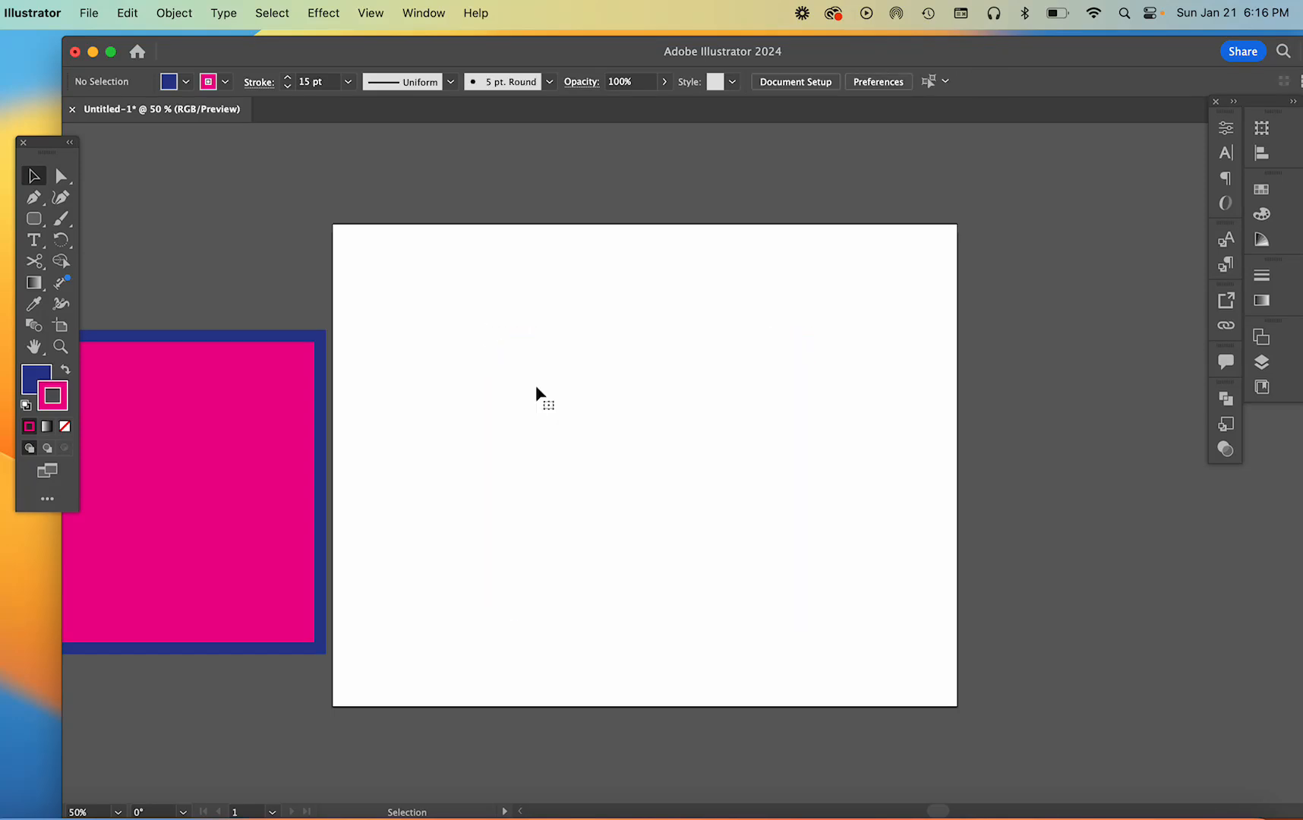
Draw a polygon in the artboard's upper middle, varying its number of sides and ending with four, and delete it
click(39, 223)
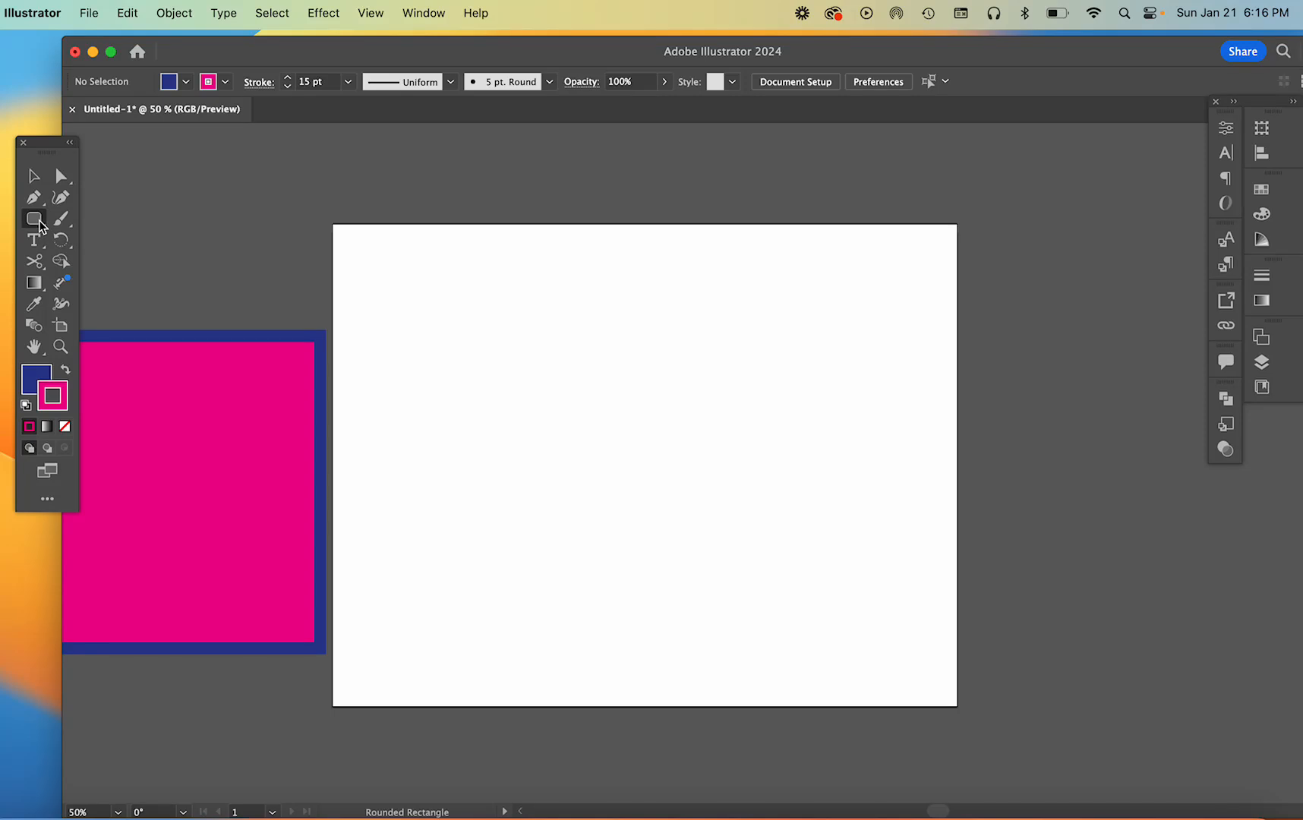
click(39, 222)
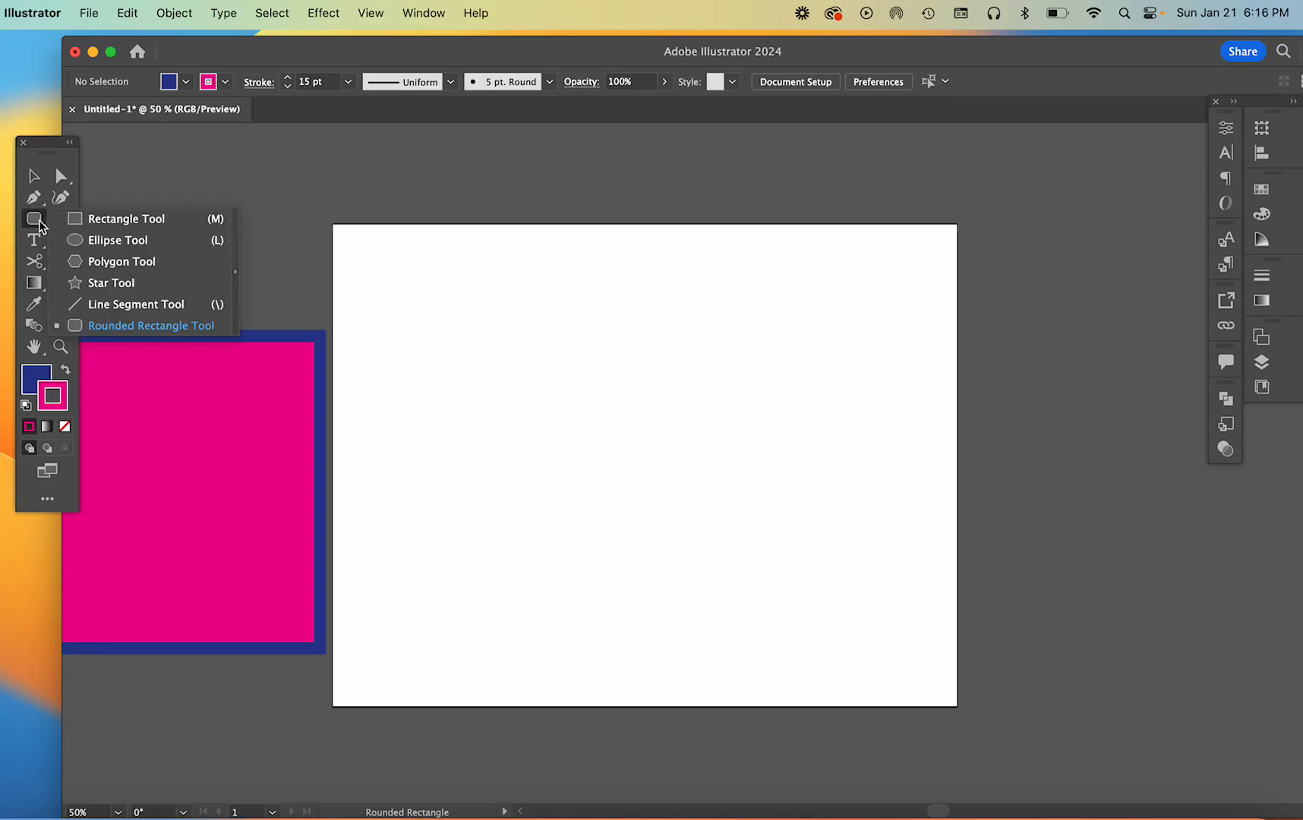
click(119, 265)
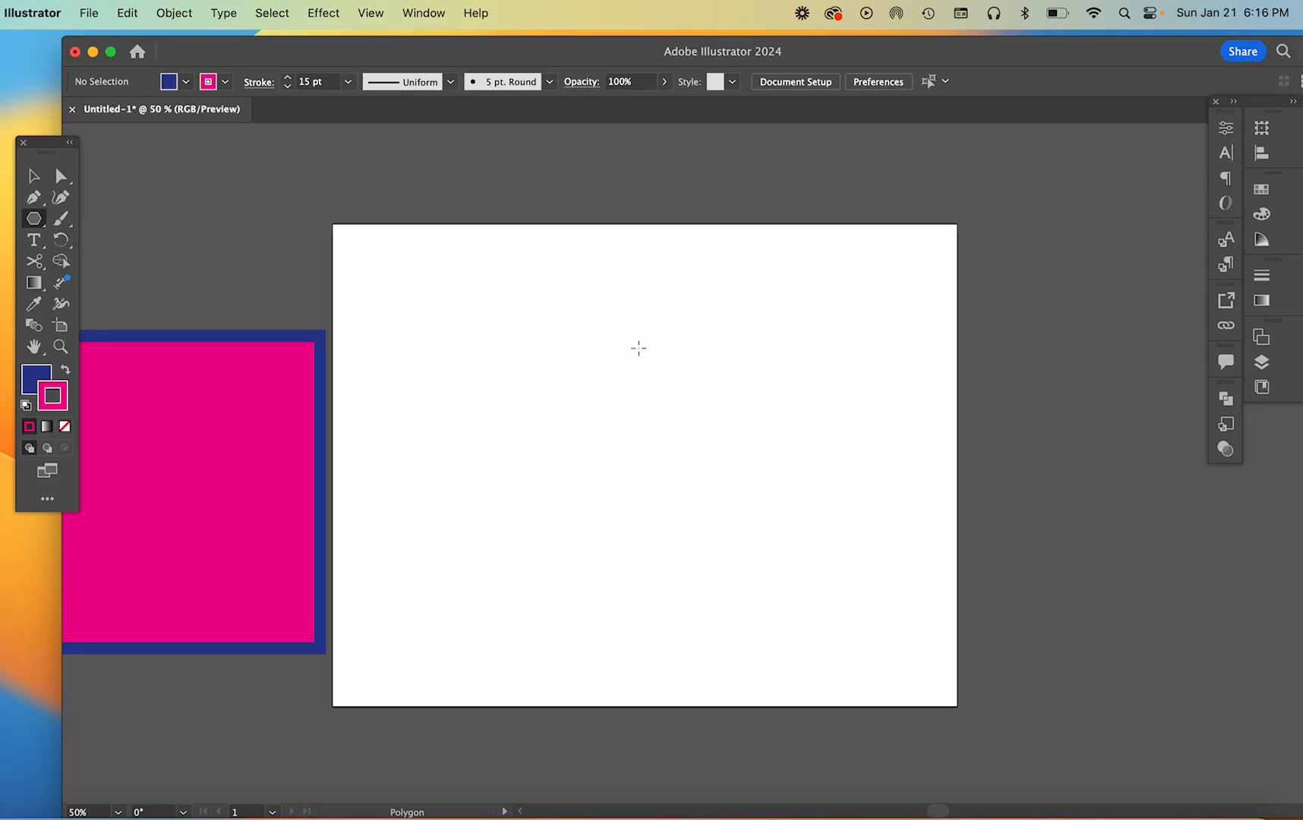
drag(639, 348, 661, 430)
key(Up)
key(Up)
key(Up)
key(Up)
key(Up)
key(Down)
key(Up)
key(Down)
key(Down)
key(Down)
key(Down)
key(Down)
key(Up)
key(Up)
key(Up)
key(Up)
key(Up)
key(Up)
key(Up)
key(Up)
key(Down)
key(Down)
key(Down)
key(Down)
key(Down)
key(Down)
key(Down)
key(Up)
key(Up)
key(Down)
key(Down)
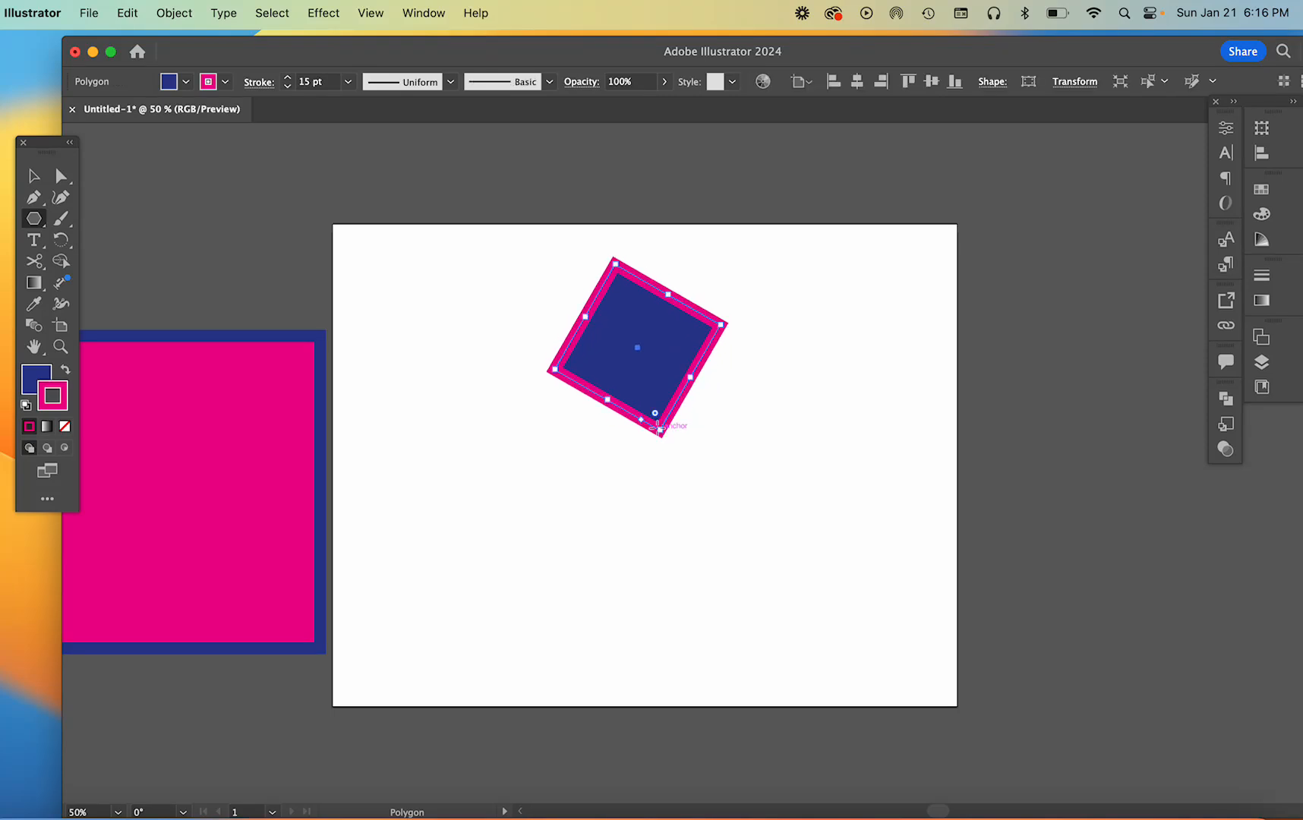
key(Delete)
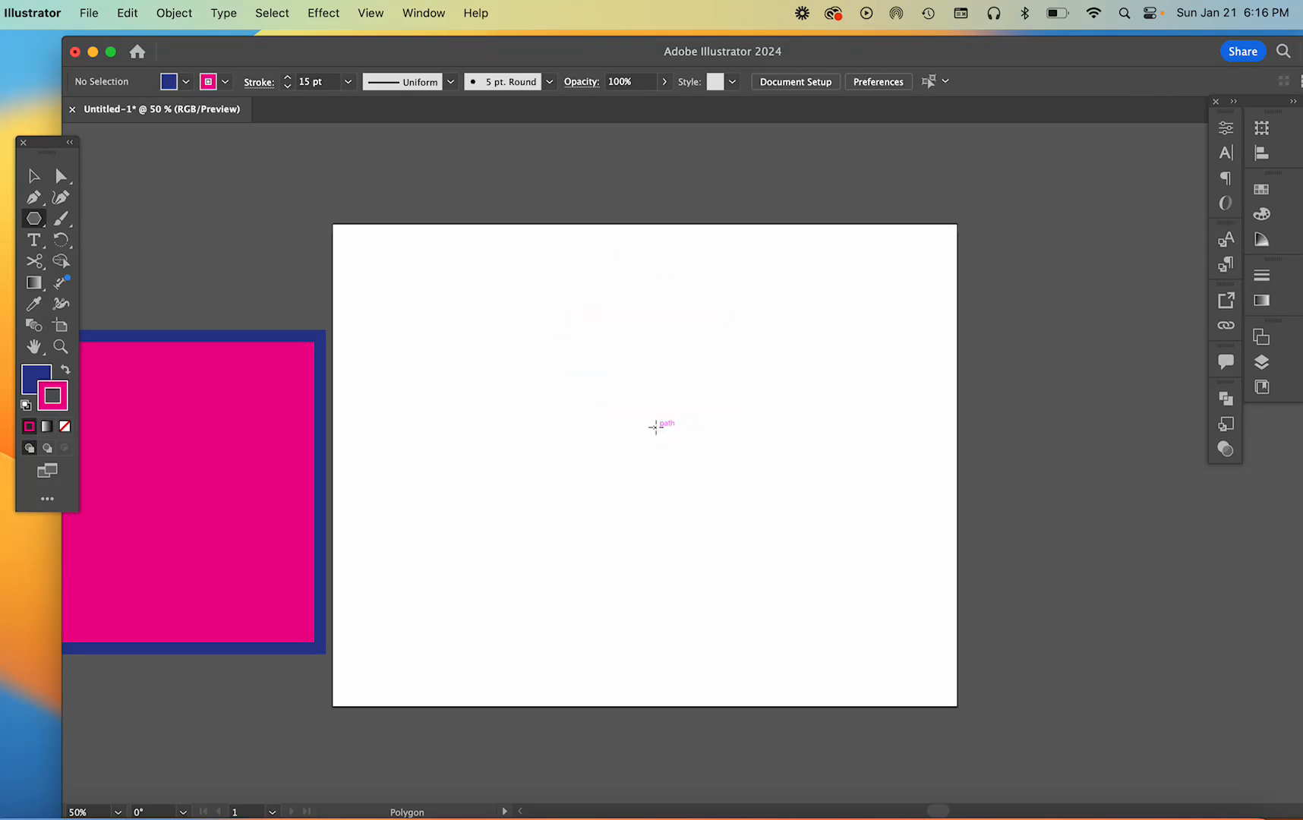
Draw a star over the artboard's upper part, varying its number of points and ending with five
click(41, 227)
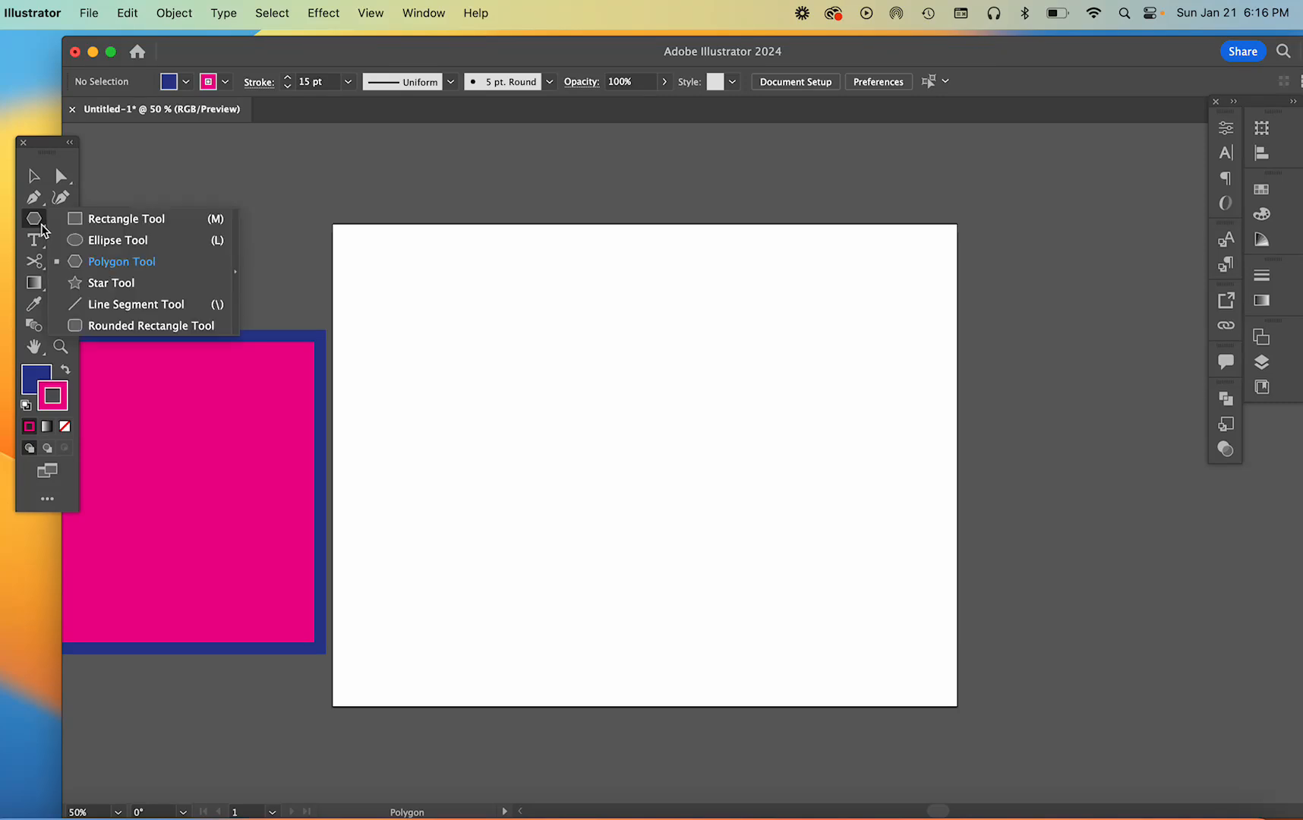
click(106, 283)
mouse_move(586, 304)
mouse_down()
mouse_move(828, 493)
mouse_move(645, 349)
mouse_move(714, 413)
mouse_up()
key(Down)
key(Down)
key(Down)
key(Up)
key(Up)
key(Up)
key(Up)
key(Up)
key(Down)
key(Down)
key(Down)
key(Down)
key(Down)
key(Down)
key(Down)
key(Down)
key(Down)
key(Down)
key(Down)
key(Up)
key(Up)
key(Up)
key(Up)
key(Up)
key(Up)
key(Up)
key(Down)
key(Down)
key(Down)
key(Up)
key(Up)
key(Up)
key(Up)
key(Down)
key(Down)
key(Down)
key(Down)
key(Down)
key(Down)
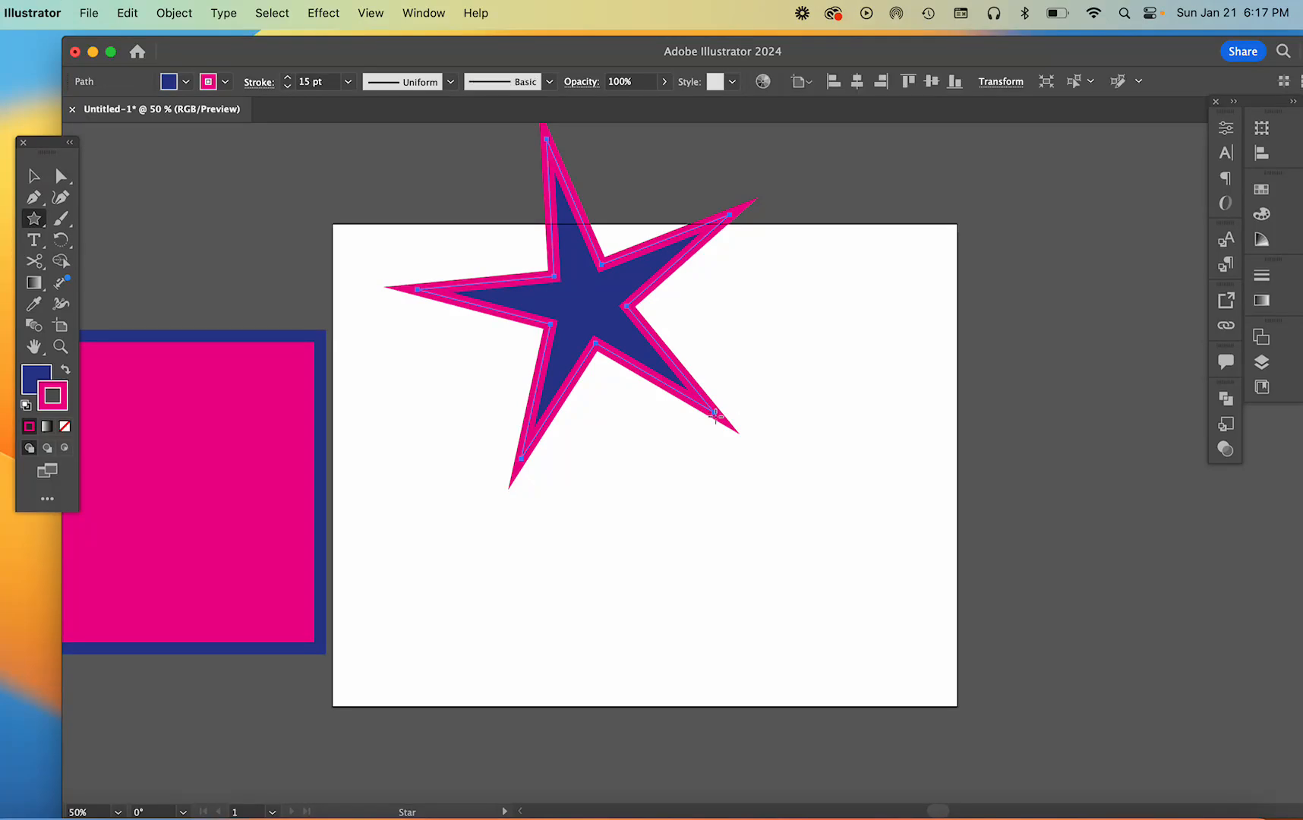
Resize the five-pointed star from its lower-right point and delete it
mouse_move(715, 416)
mouse_down()
mouse_move(439, 251)
mouse_move(290, 183)
mouse_move(784, 698)
mouse_move(823, 720)
mouse_move(414, 461)
mouse_move(327, 287)
mouse_move(768, 773)
mouse_move(628, 655)
mouse_up()
key(Delete)
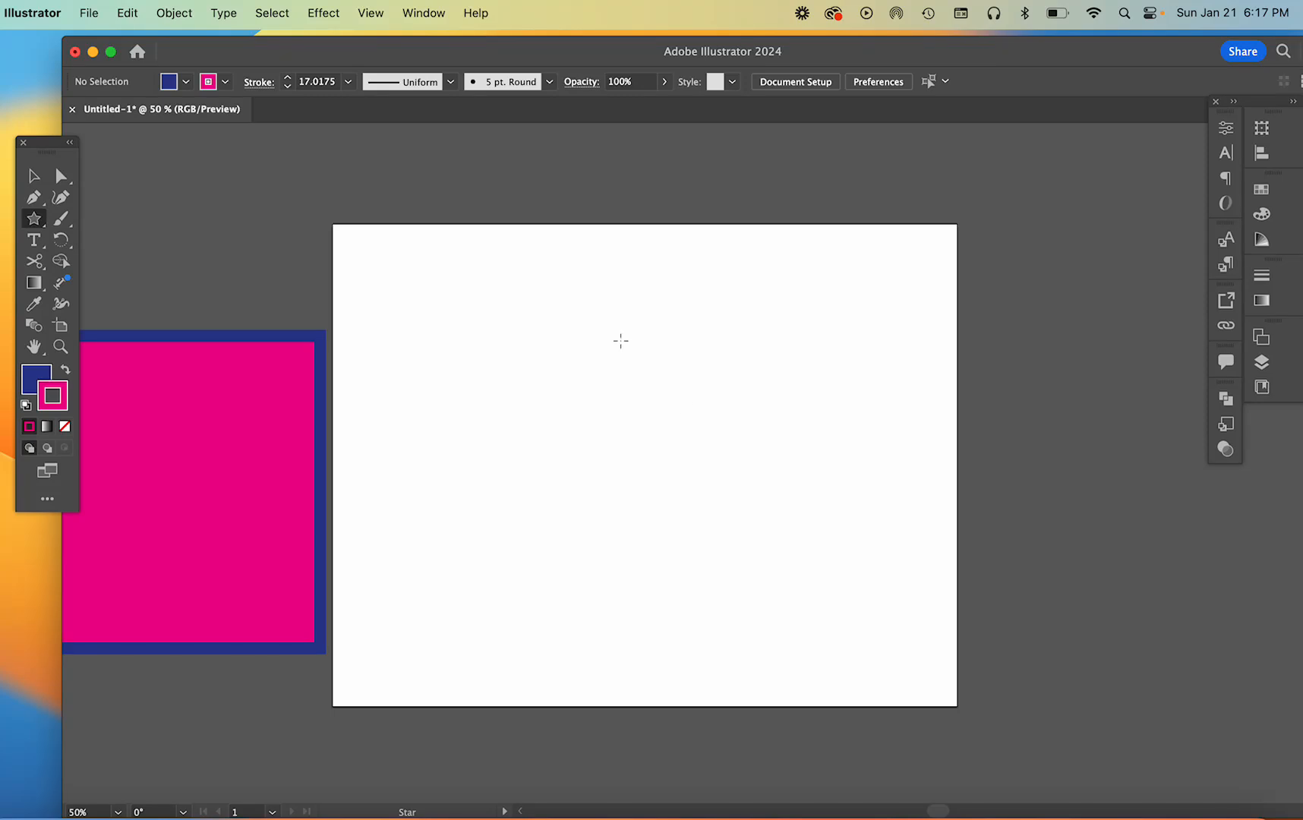
Draw a large five-pointed star over the artboard's upper middle, varying its inner radius and ending with long arms
drag(621, 341, 621, 372)
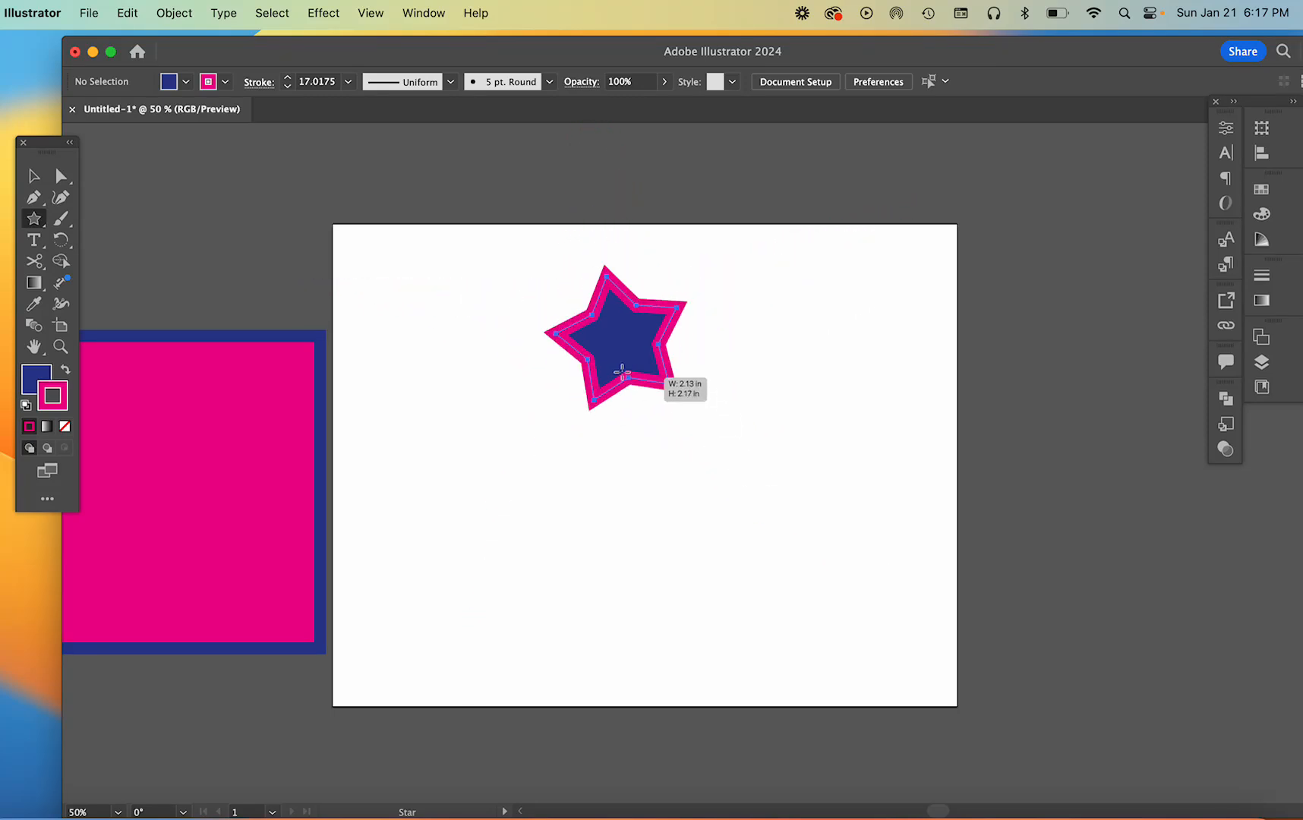
drag(535, 301, 632, 410)
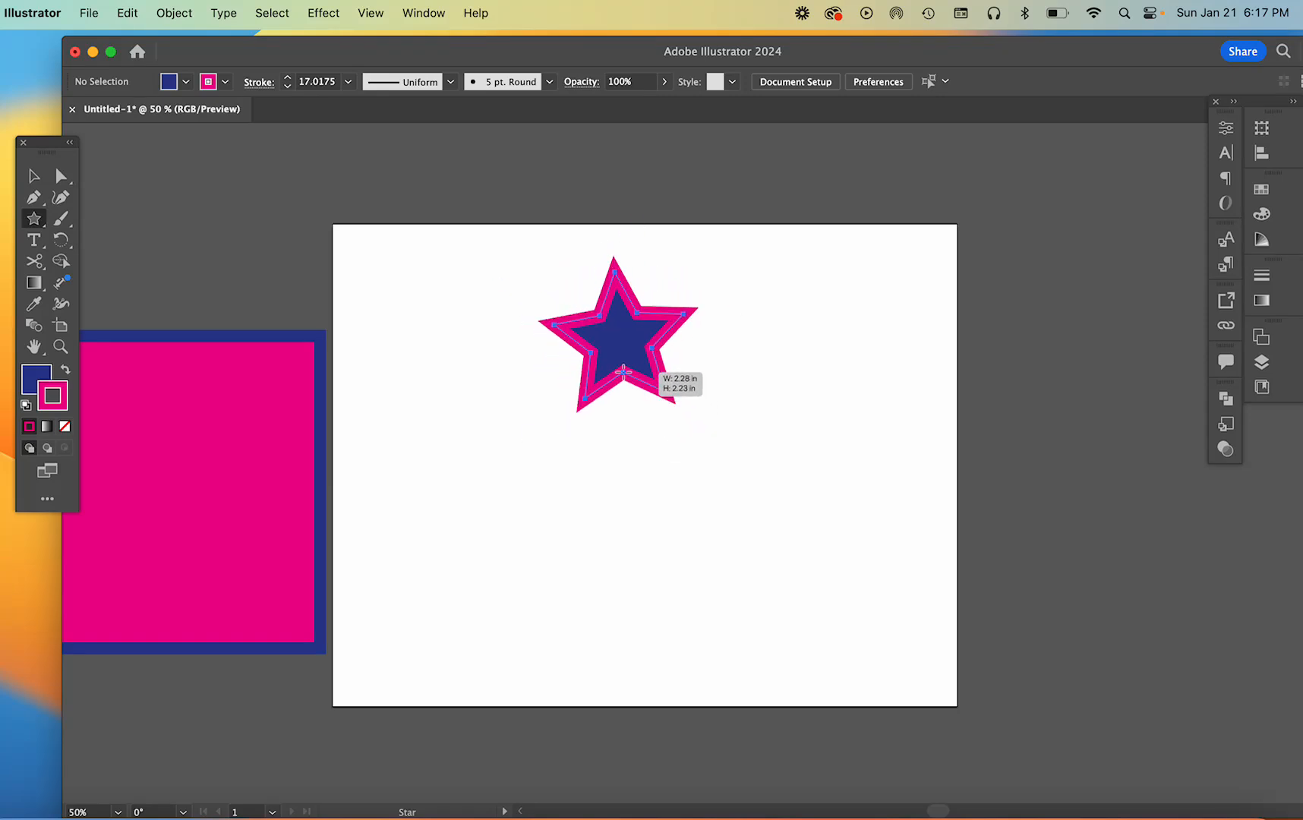
mouse_move(624, 382)
mouse_down()
mouse_move(673, 449)
mouse_move(733, 492)
mouse_move(619, 374)
mouse_move(664, 460)
mouse_move(712, 509)
mouse_move(617, 392)
mouse_up()
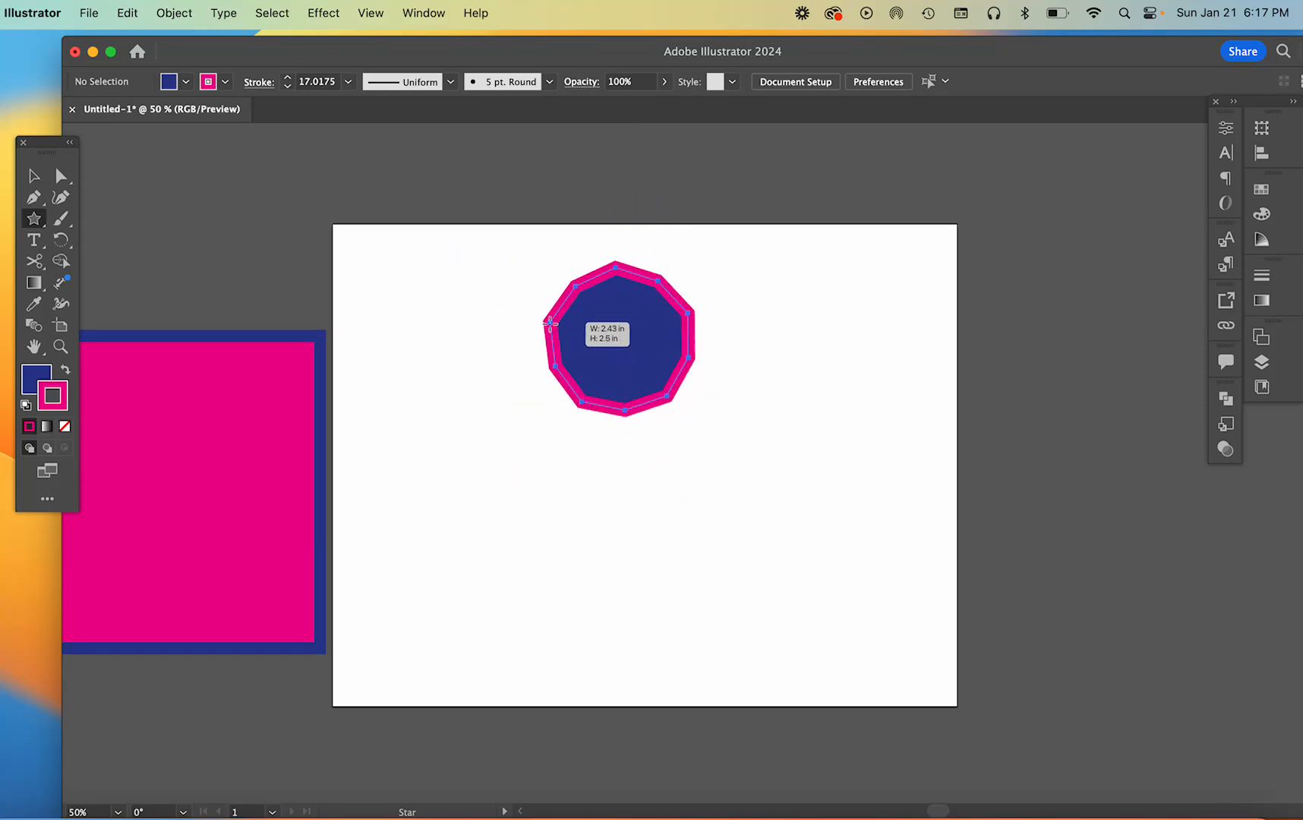
drag(550, 324, 575, 379)
drag(647, 305, 803, 430)
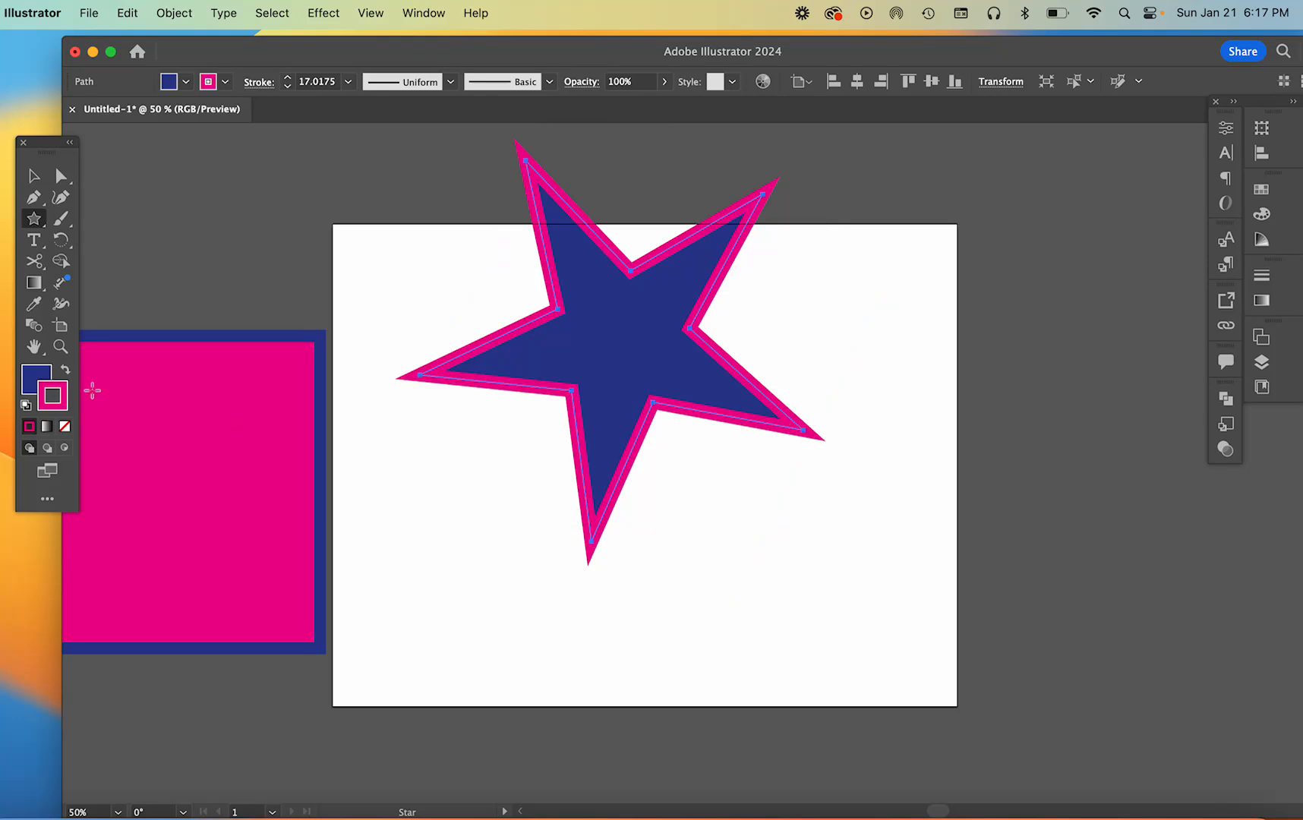
Swap the star's fill and stroke colors back and forth, and reset them to the default white fill and black 1 pt stroke
click(66, 375)
click(66, 376)
click(66, 374)
click(66, 374)
click(26, 407)
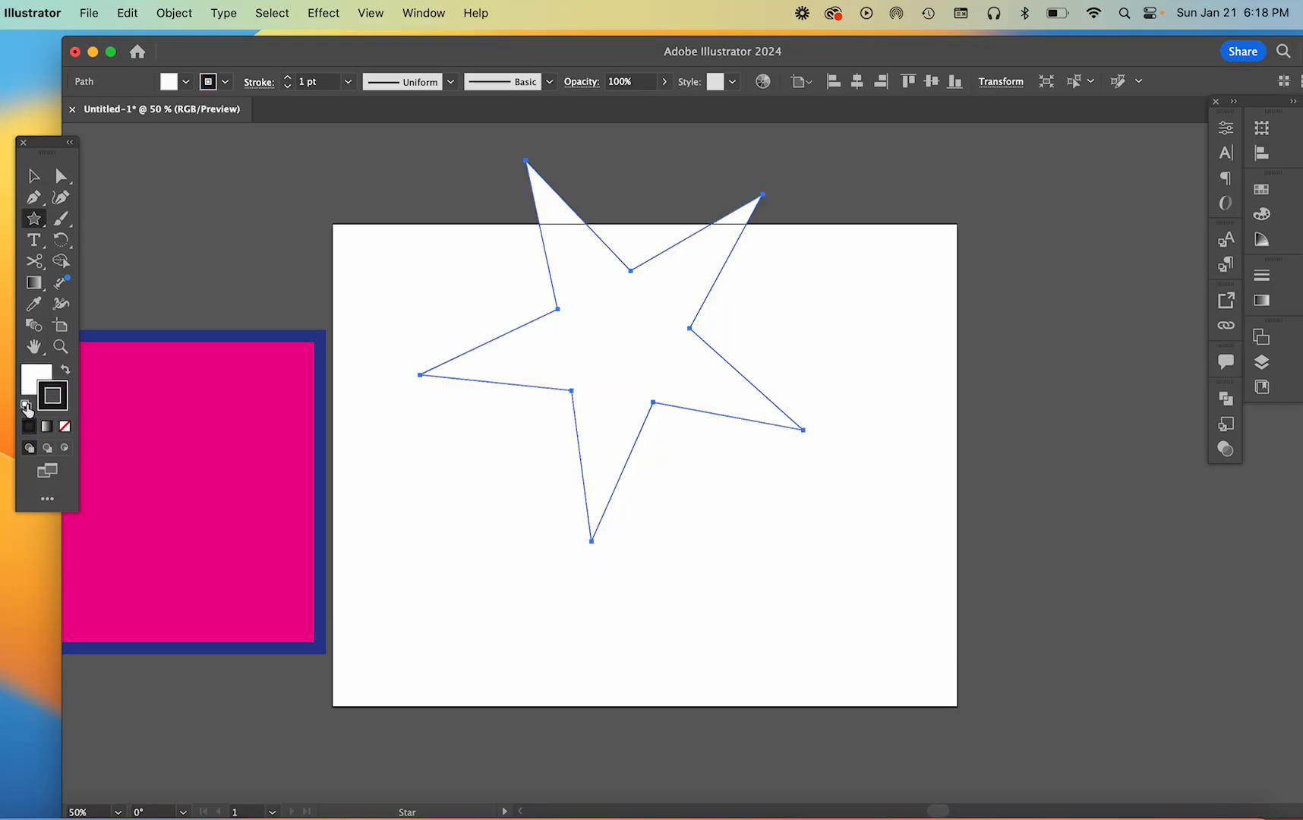
Delete the star, and draw a straight diagonal line from the artboard's upper-left area to its lower-right area
key(Delete)
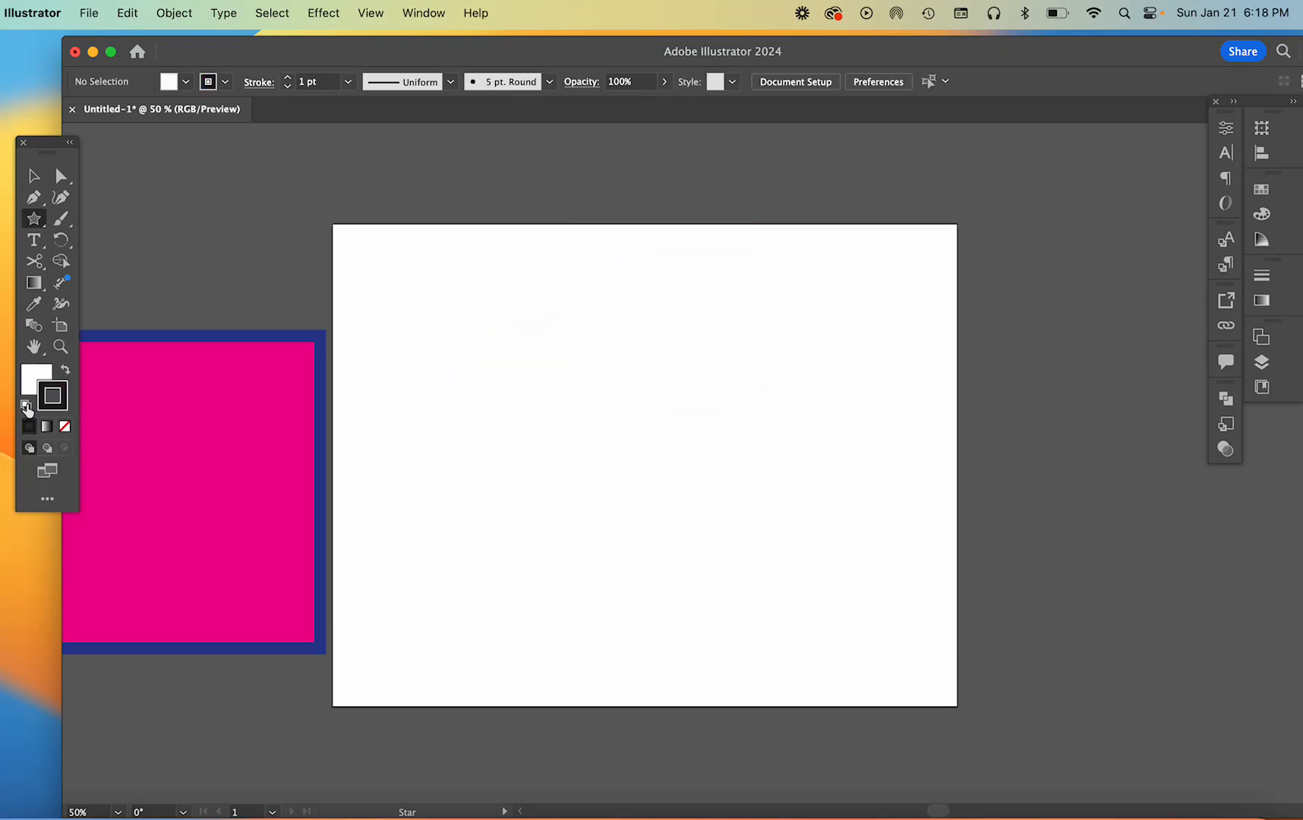
click(43, 228)
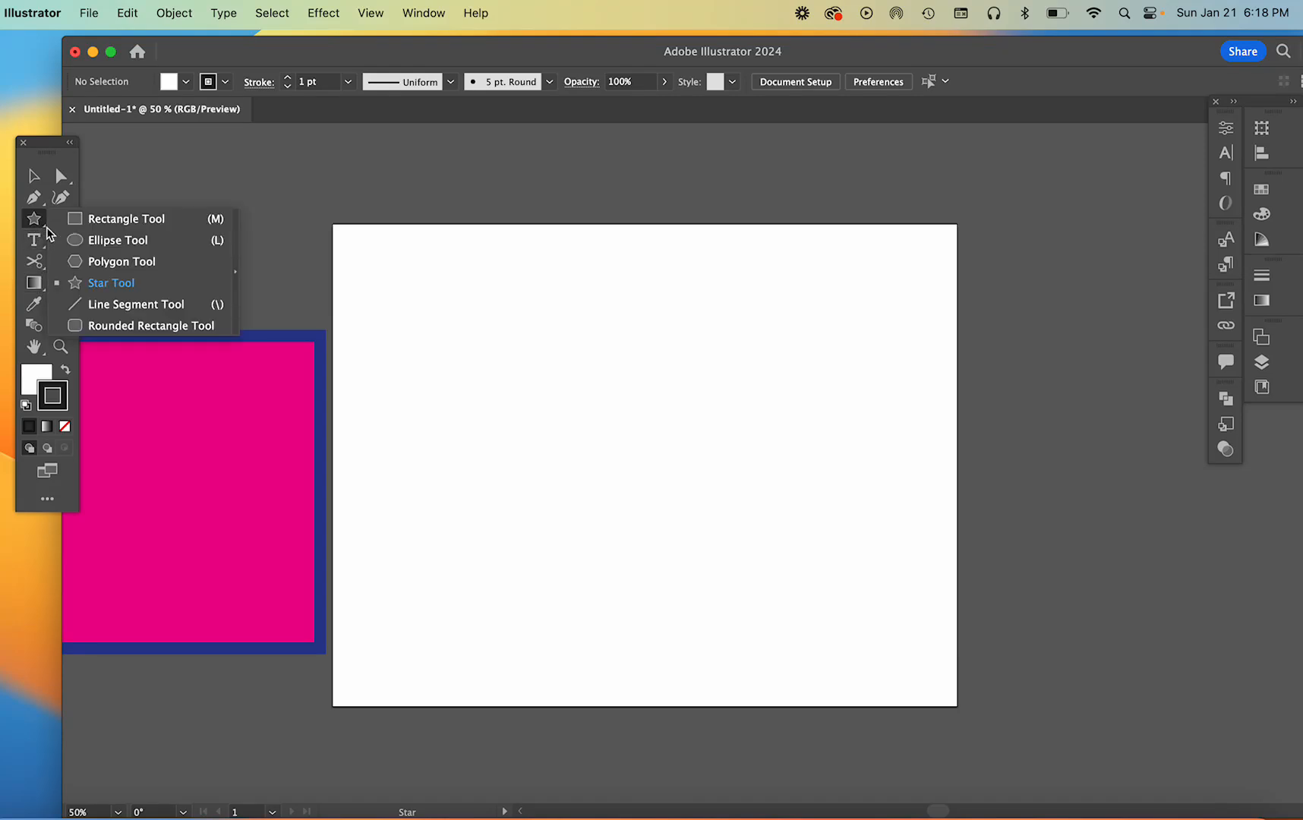
click(109, 307)
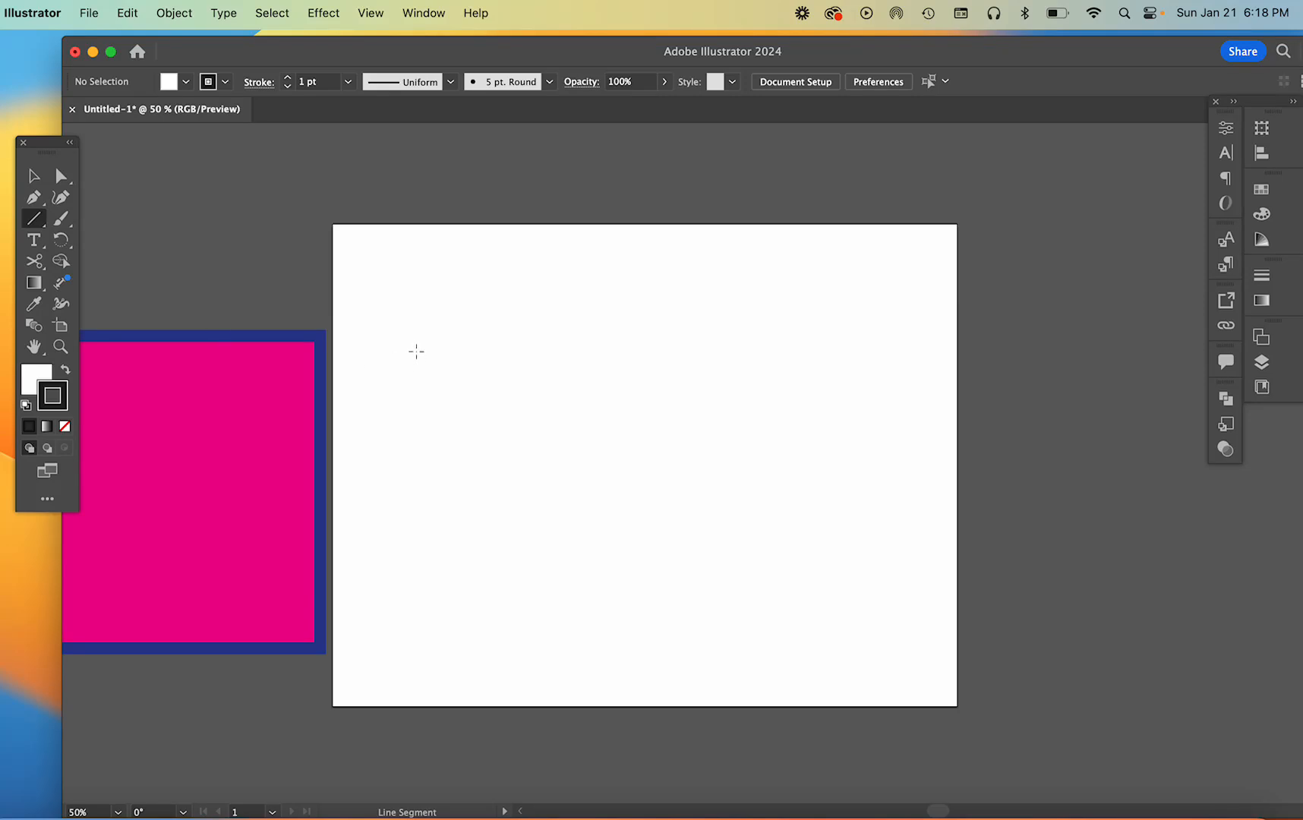
drag(417, 351, 811, 546)
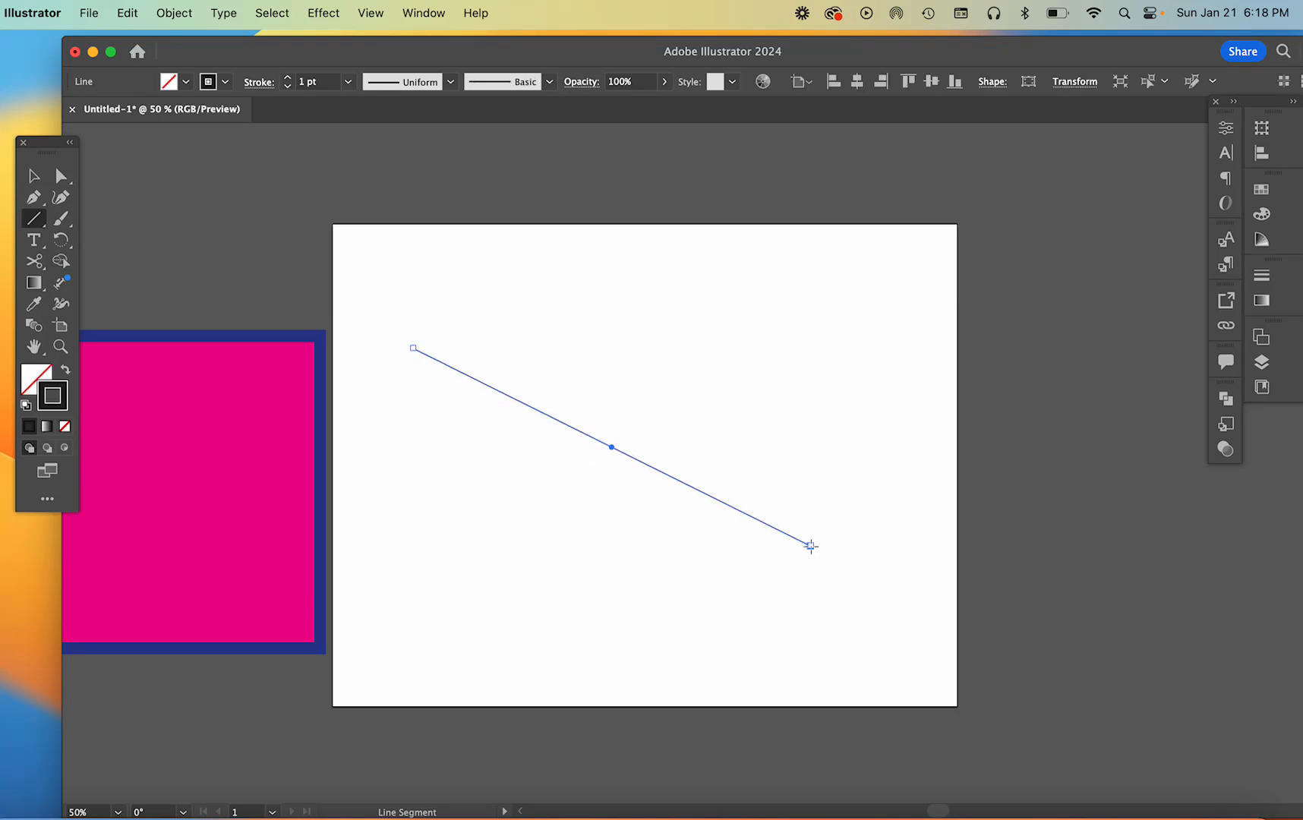
Increase the diagonal line's stroke weight to 12 pt
click(288, 78)
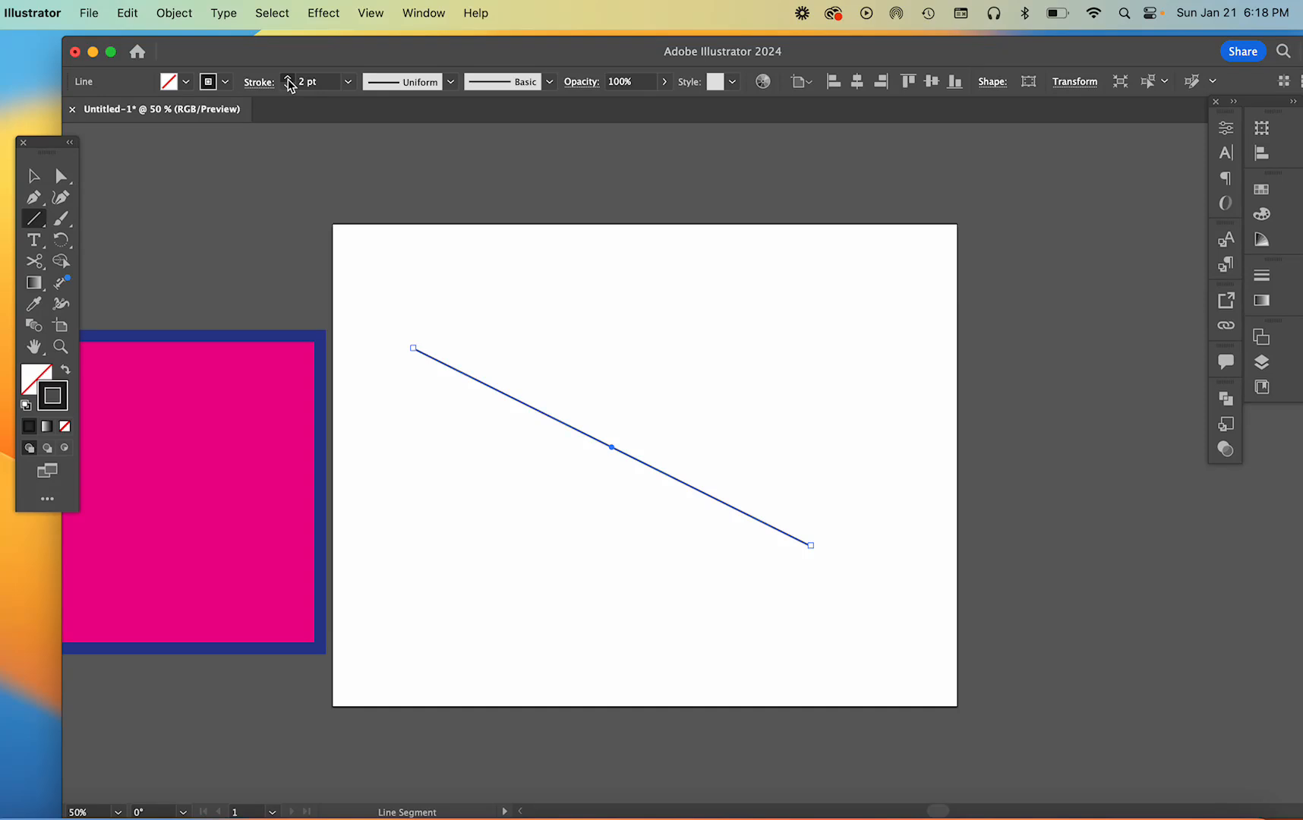
click(288, 77)
click(288, 78)
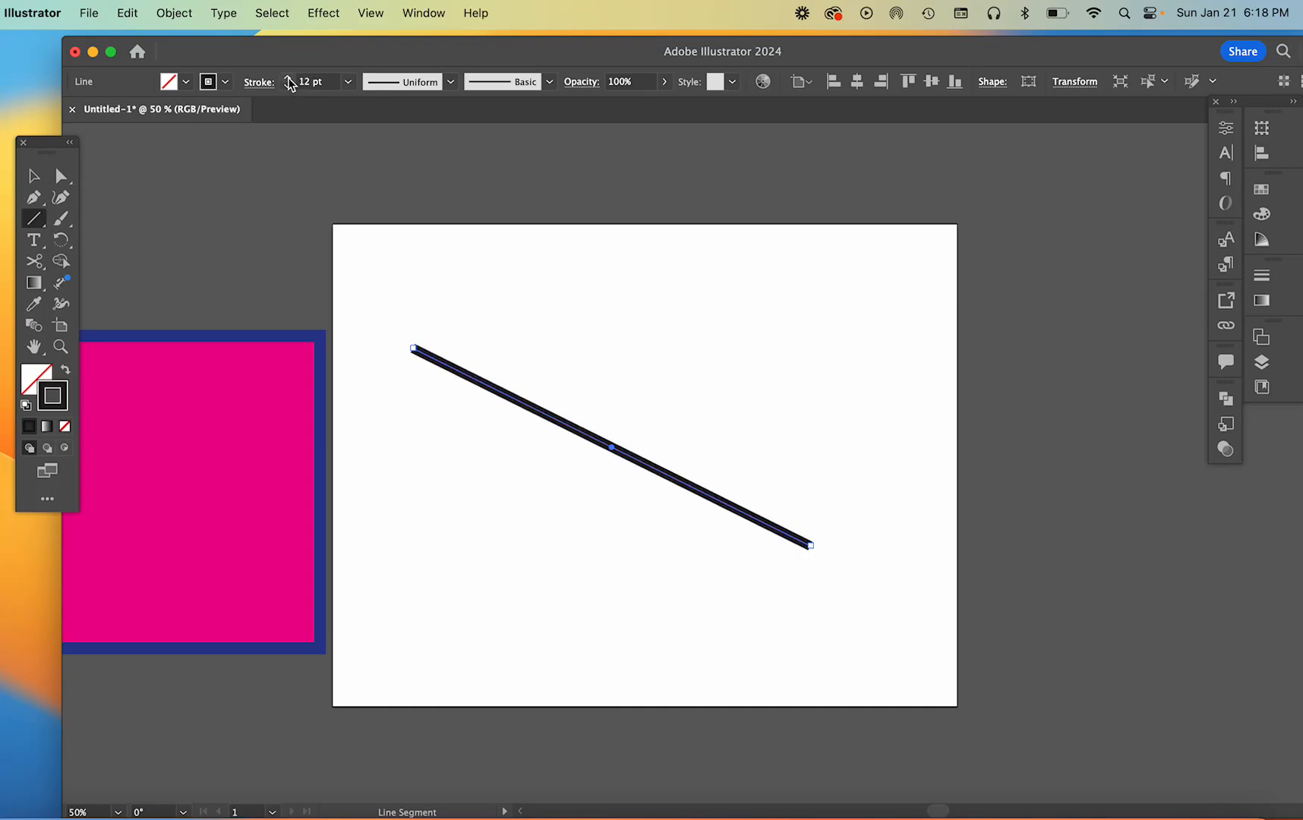
Delete the thick line, and draw a steeper diagonal line across the artboard and undo it
key(Delete)
drag(453, 334, 693, 617)
key(super+z)
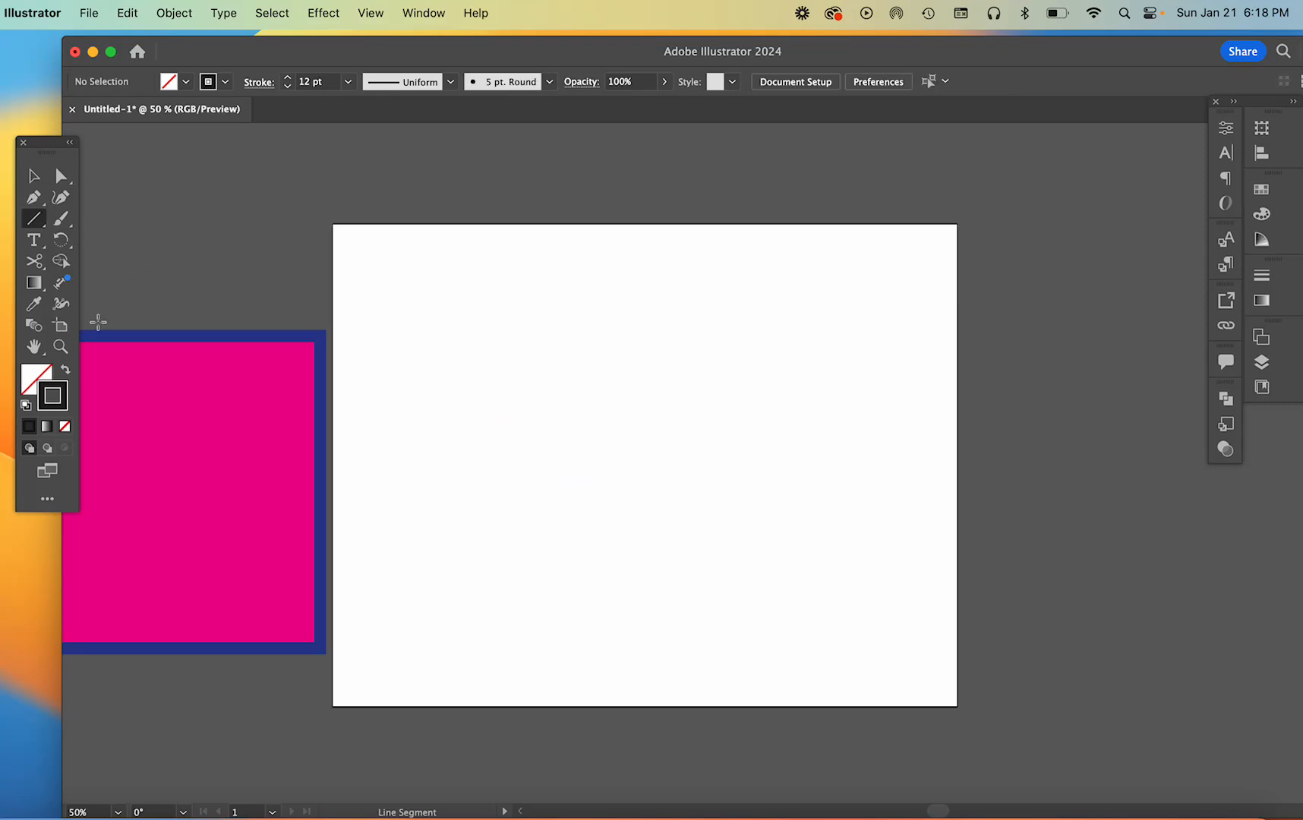
Move the magenta rectangle with the blue outline from the pasteboard onto the middle of the artboard
key(v)
drag(144, 468, 630, 463)
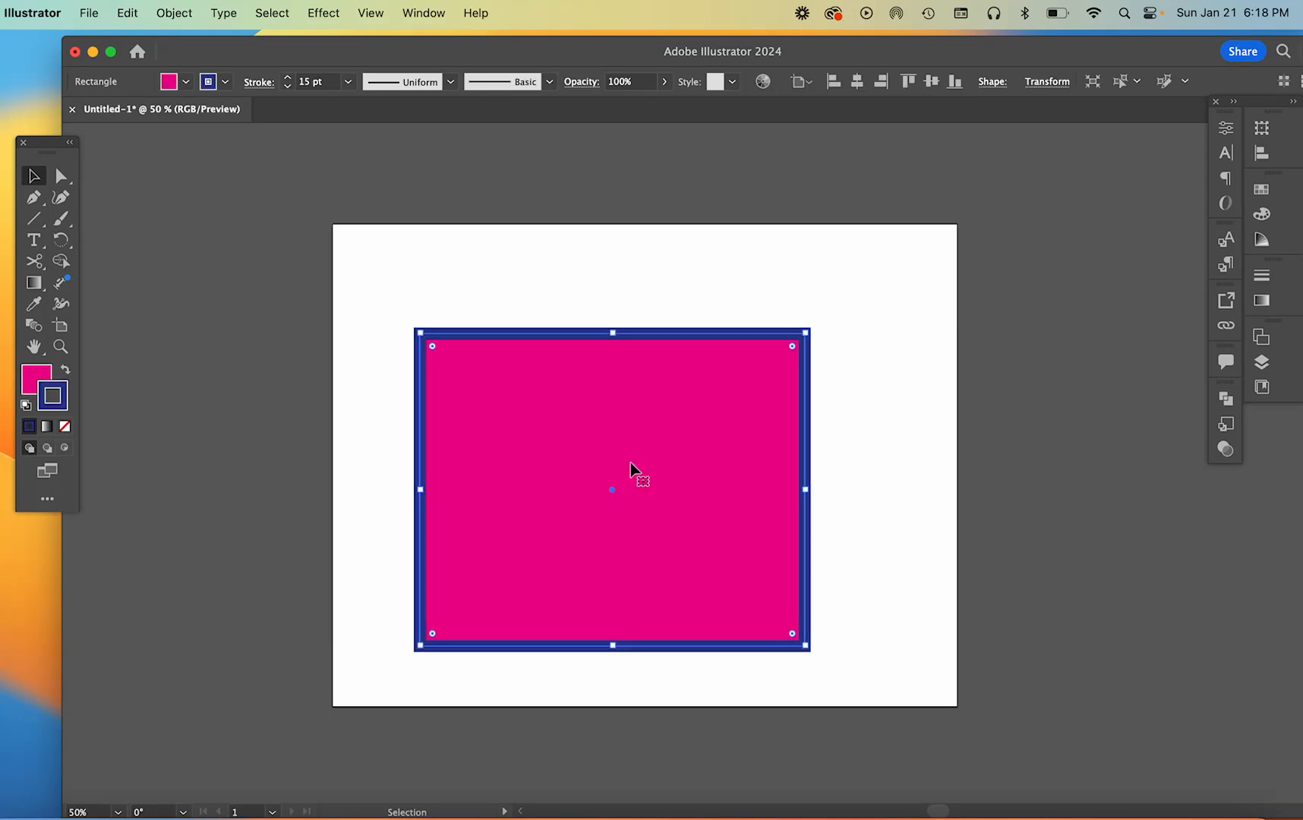
Draw a tall ellipse across the artboard's left edge and a tilted five-pointed star over its upper-right edge
click(43, 221)
drag(43, 222, 99, 238)
drag(227, 249, 404, 464)
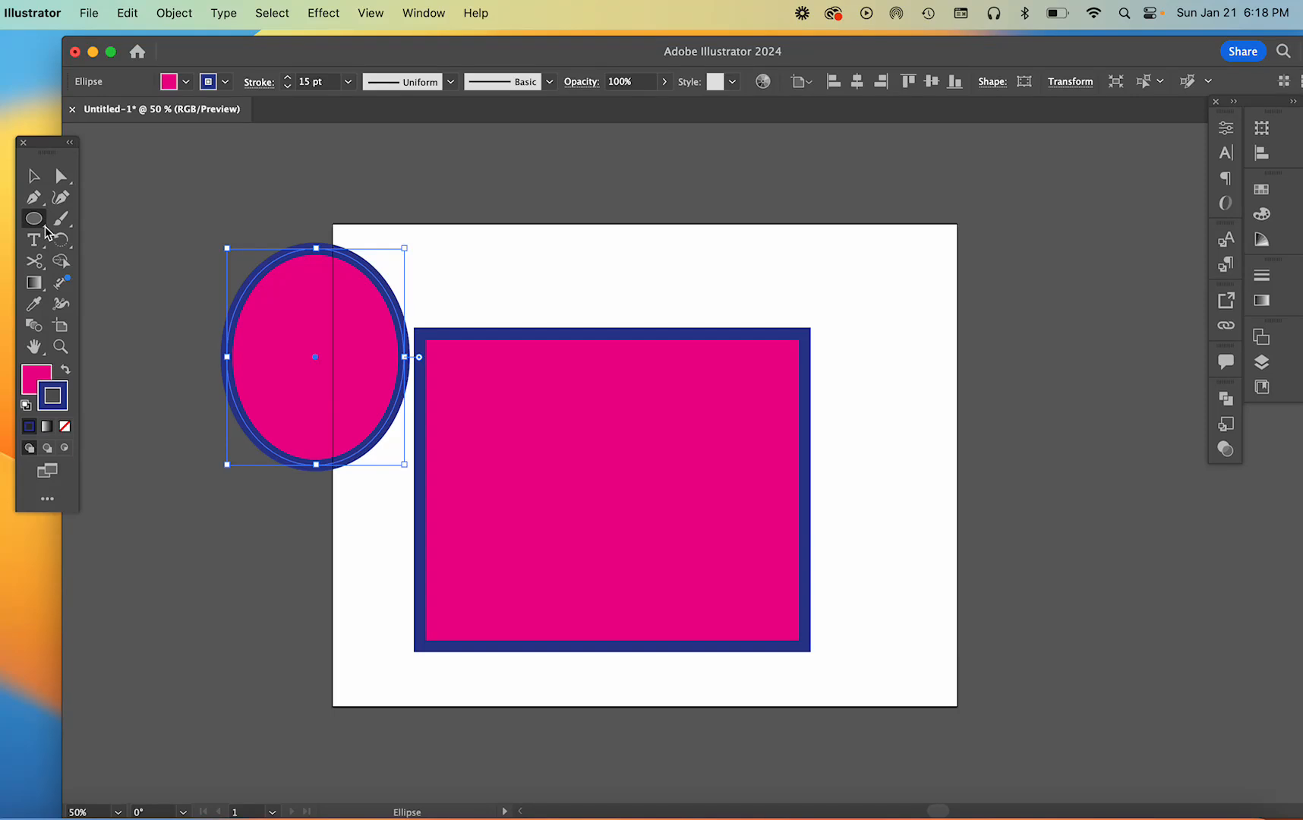
drag(46, 229, 91, 282)
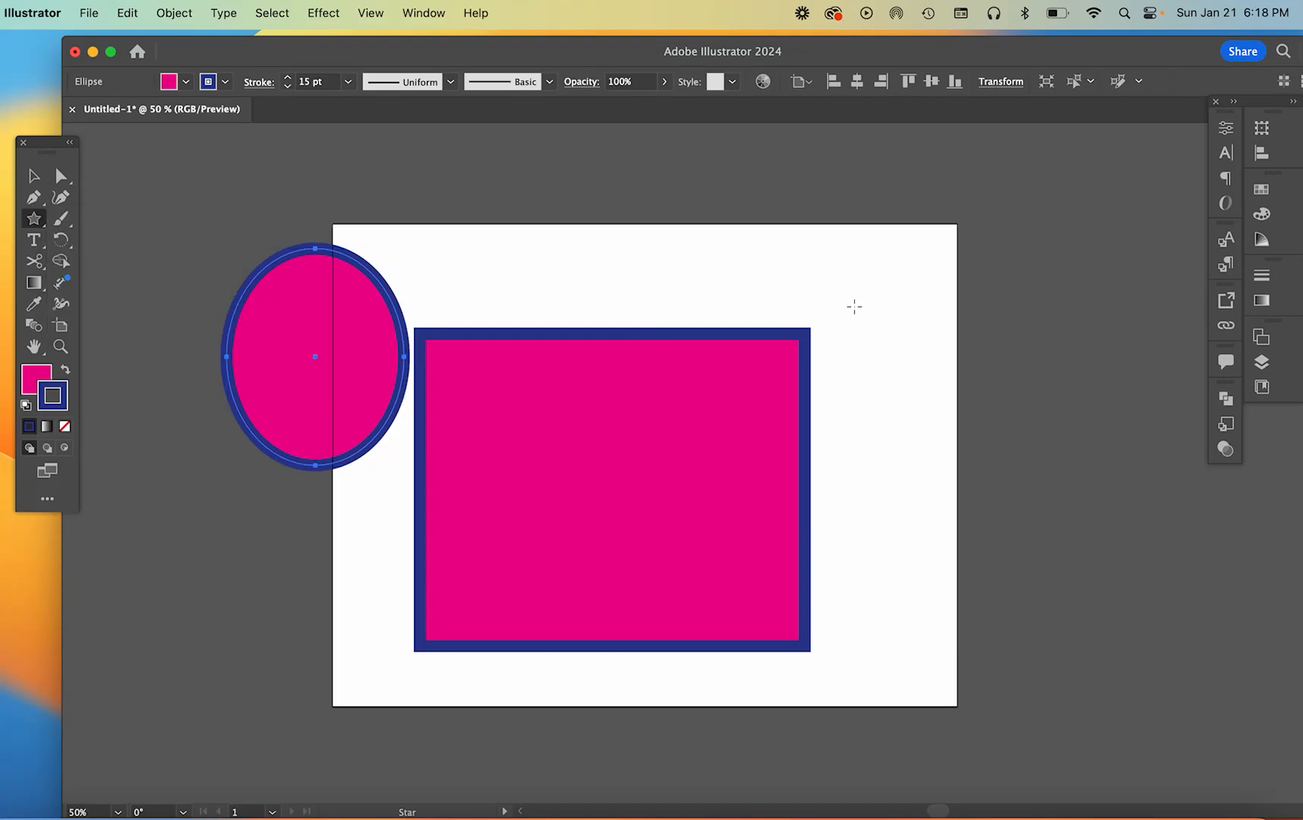
drag(844, 238, 872, 304)
Reshape the rectangle by moving only its upper-left anchor point inward, past the center toward the lower-right corner
key(a)
click(771, 336)
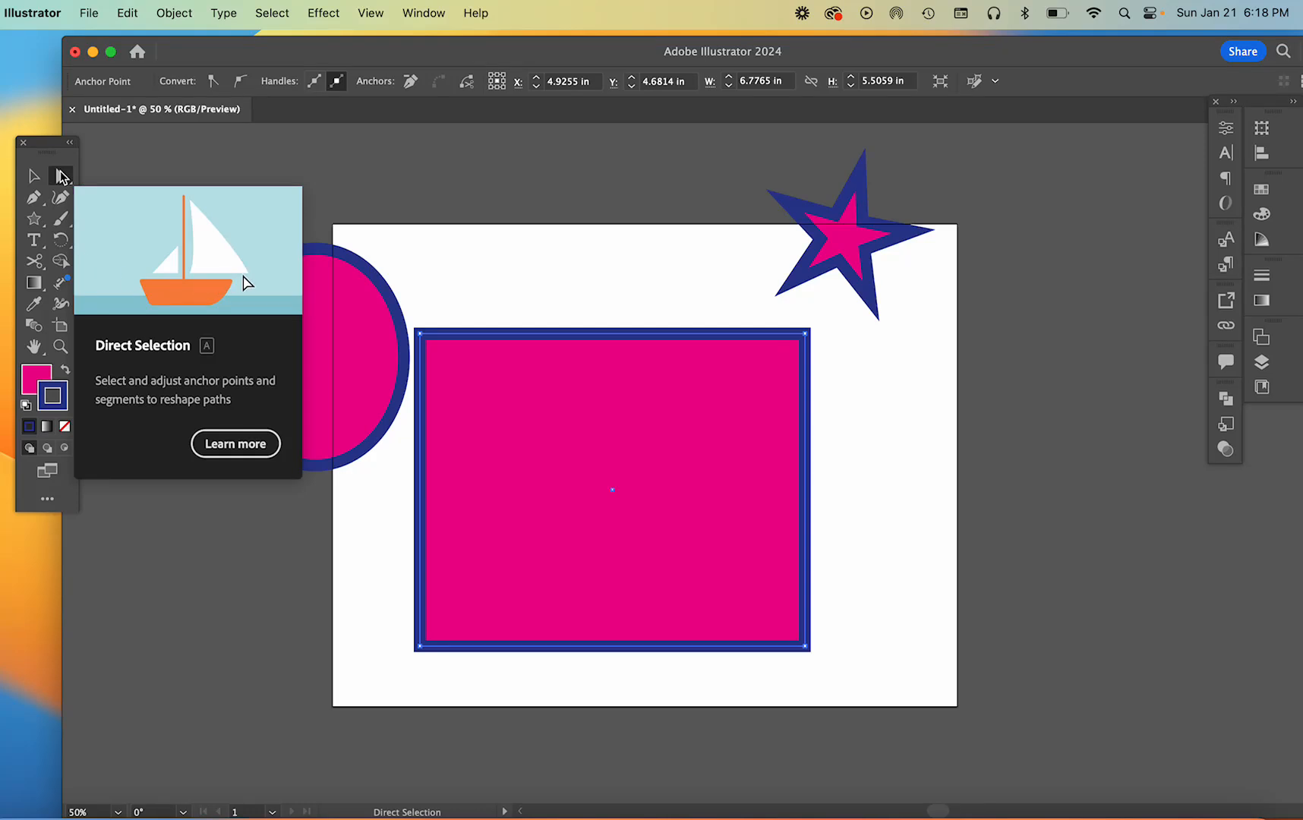
drag(421, 334, 711, 557)
Reshape the ellipse into a crescent by moving its right anchor point inward to the left of its center
click(326, 463)
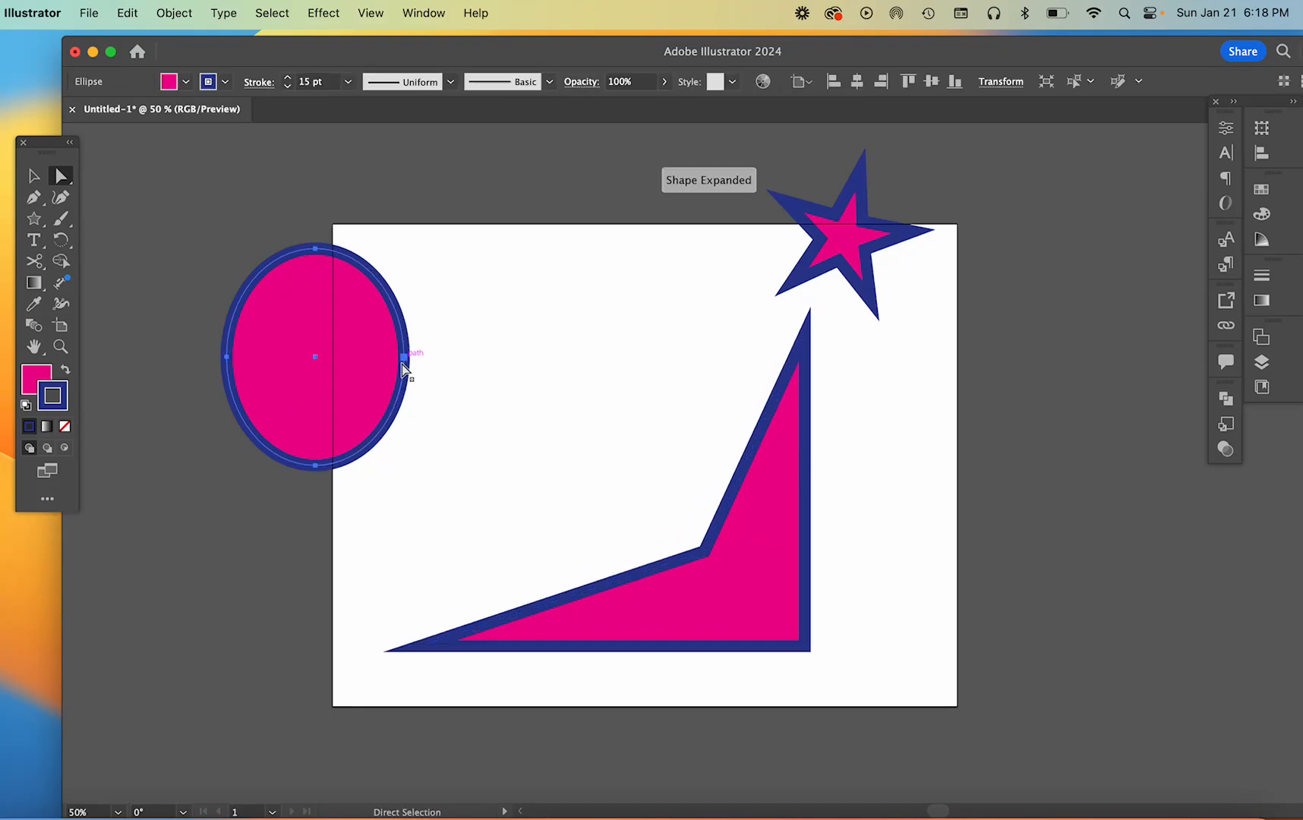
click(404, 356)
drag(404, 357, 278, 350)
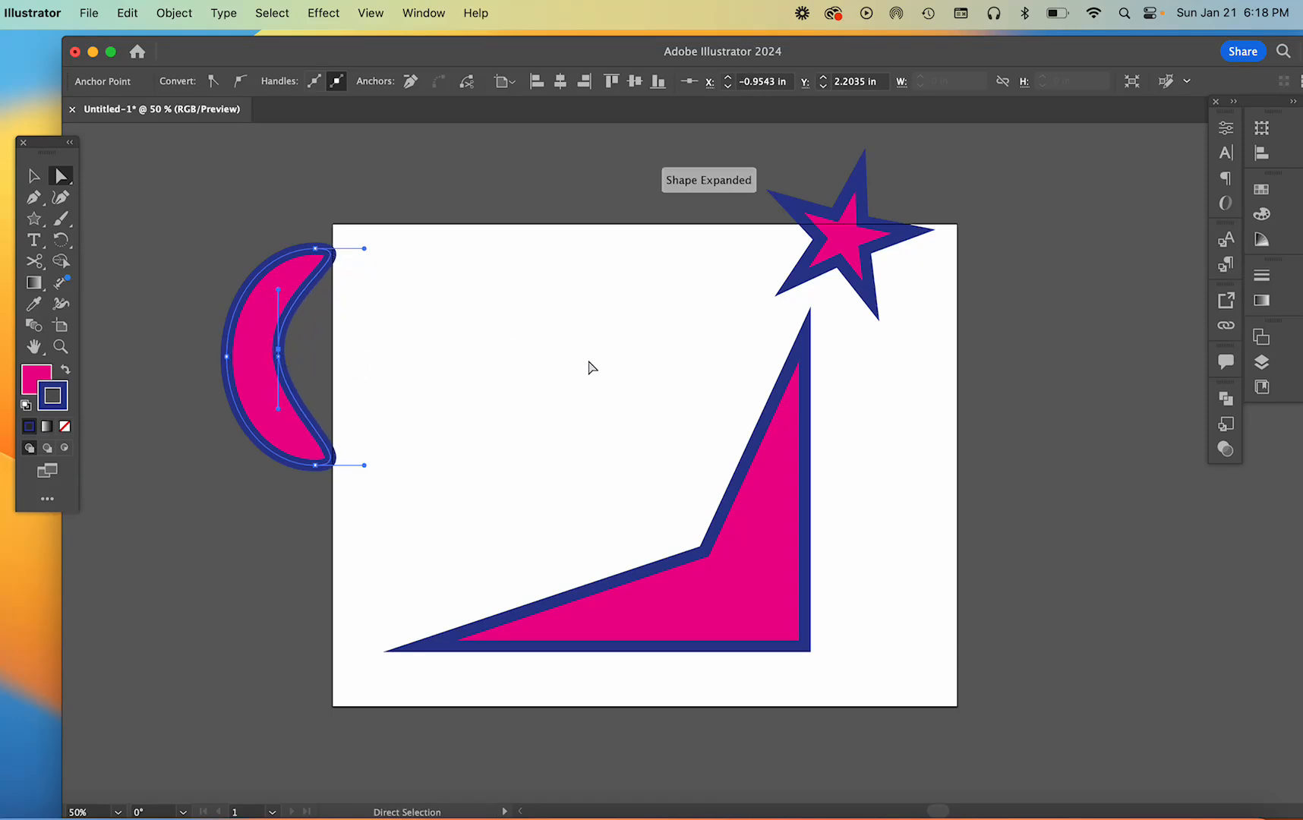
Move the whole star into the artboard's left half, and stretch its top point far out to the right with Direct Selection
click(821, 285)
key(v)
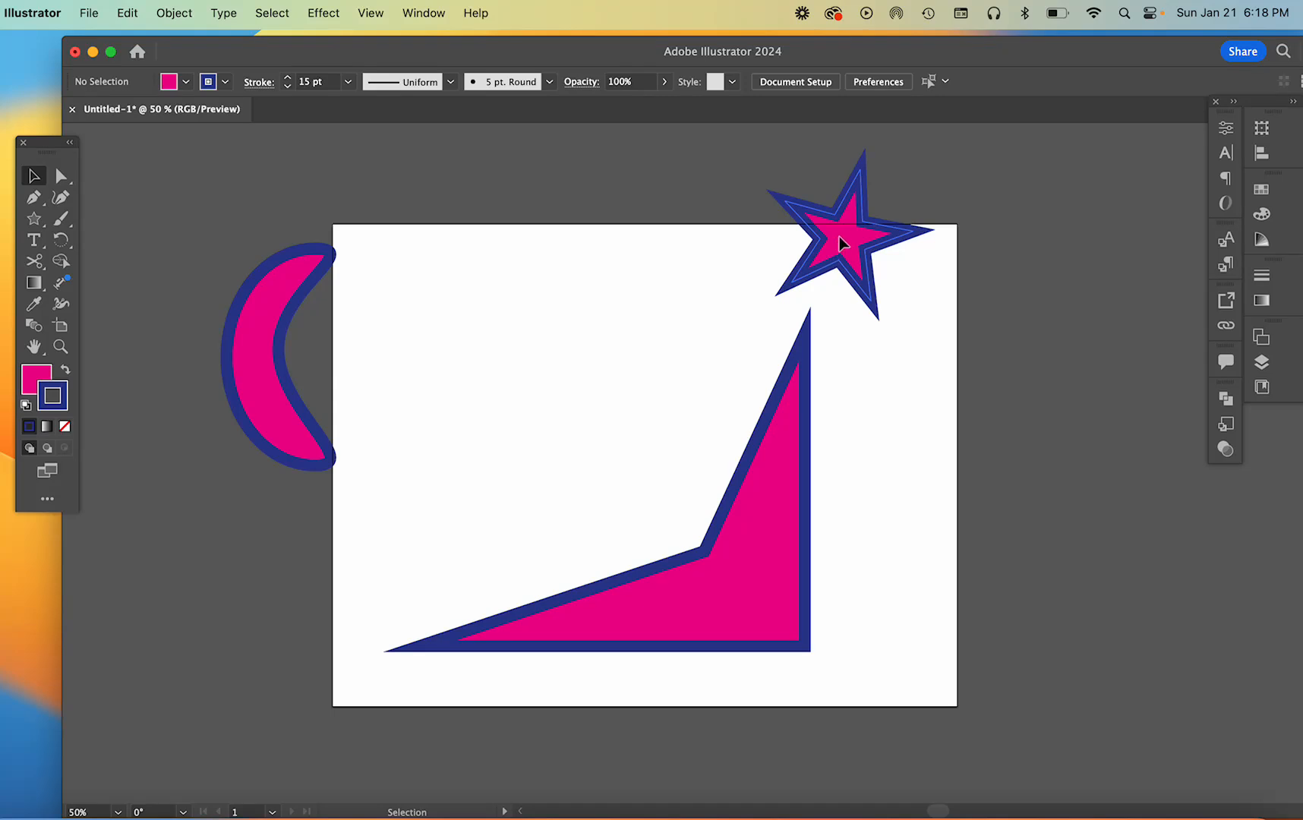
drag(840, 242, 486, 441)
key(a)
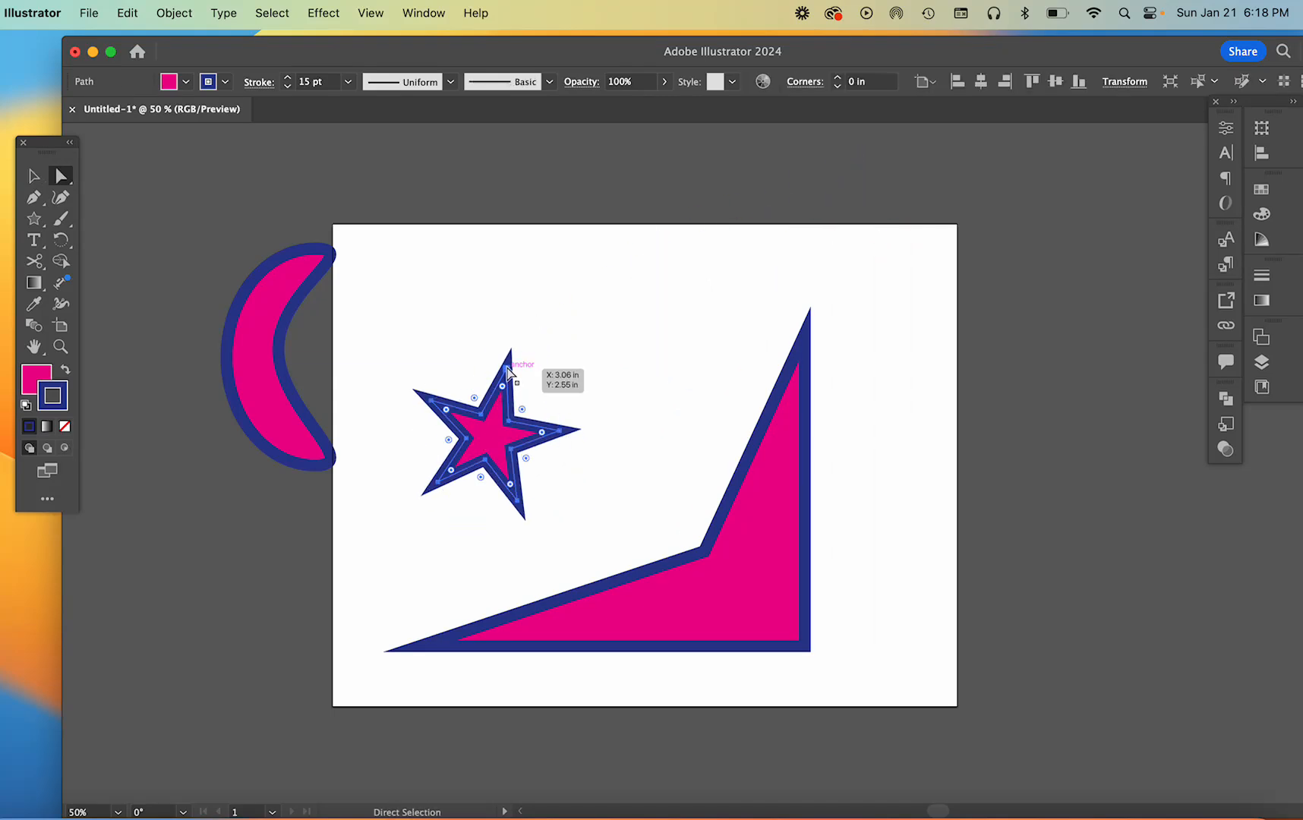
drag(507, 371, 635, 351)
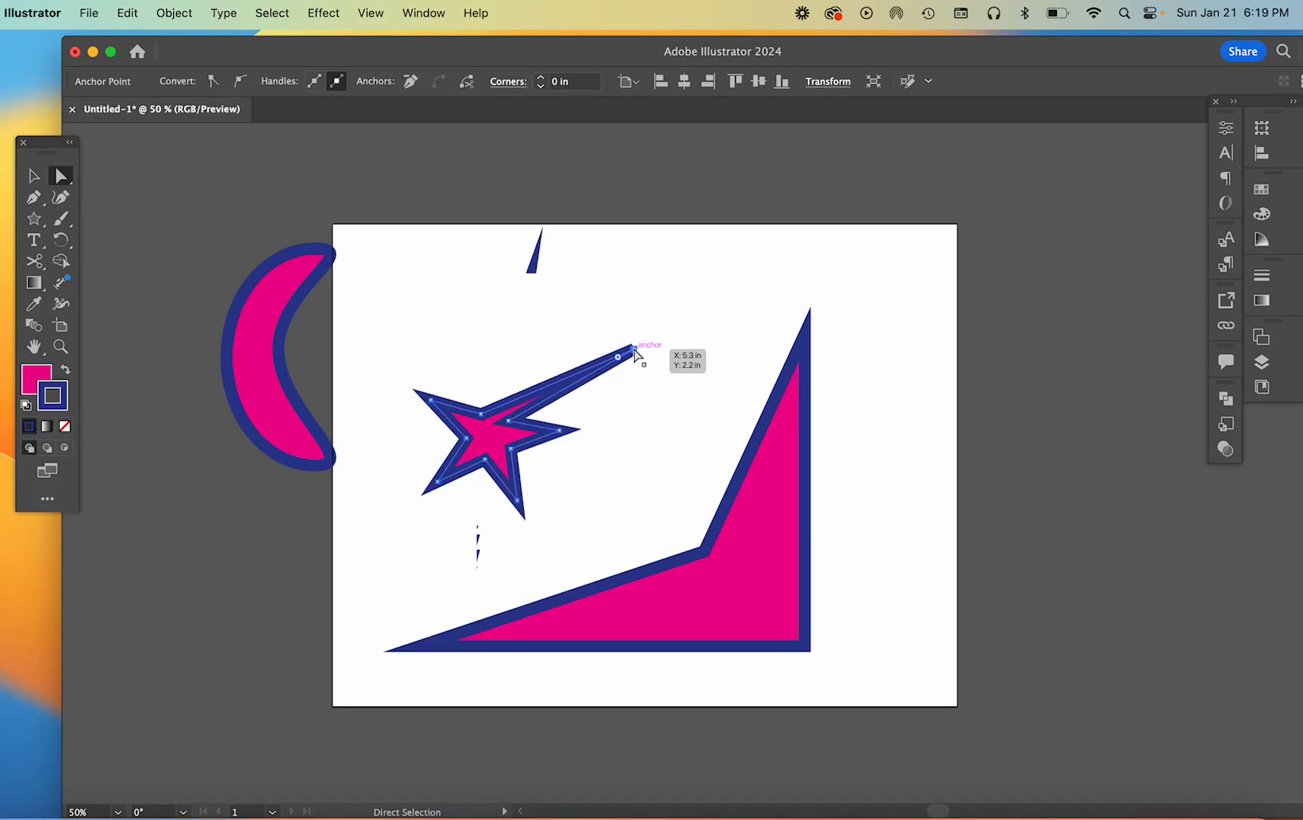